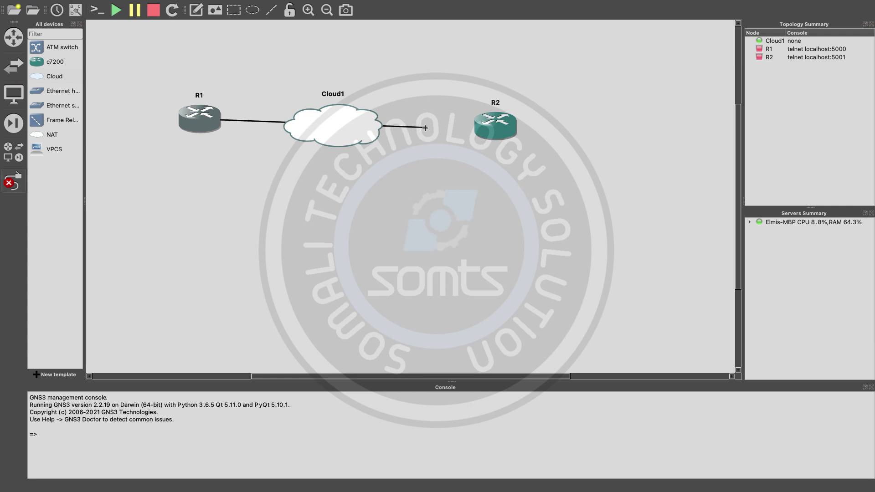
Step: Link Cloud1 to R2's FastEthernet0/0 and show interface labels on the links
{"action": "left_click", "coordinate": [492, 127]}
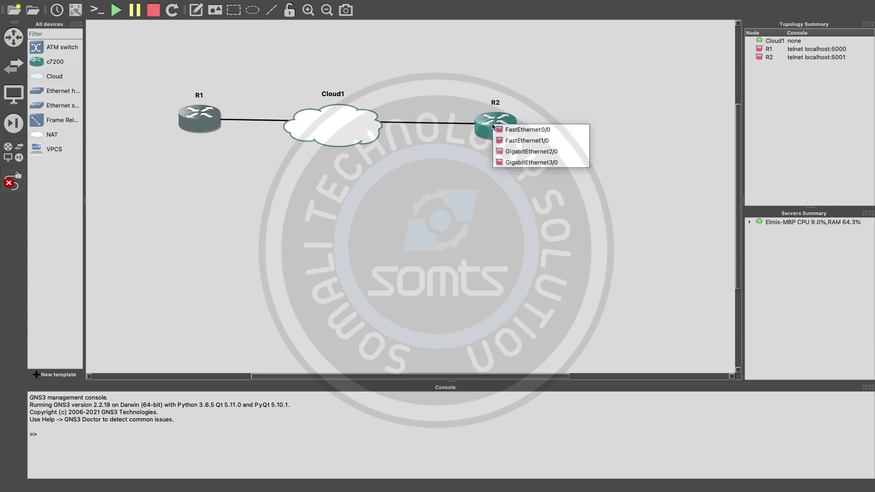
{"action": "left_click", "coordinate": [515, 129]}
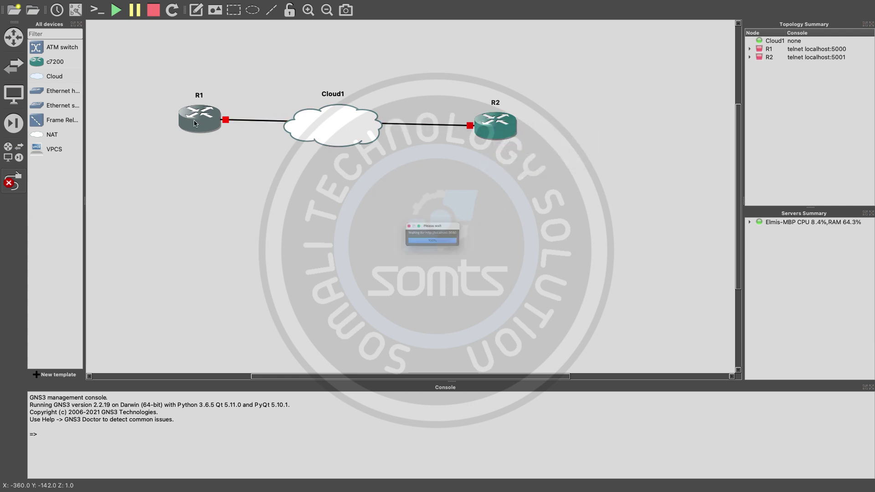
{"action": "left_click", "coordinate": [76, 10]}
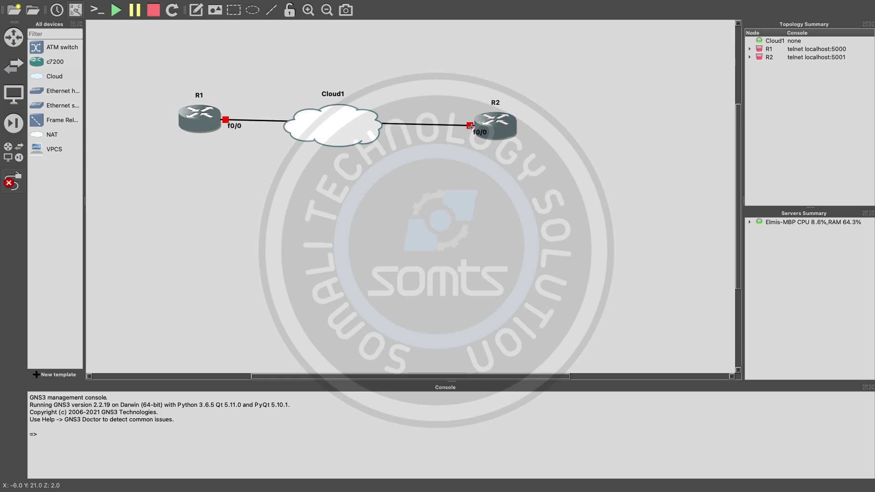
{"action": "left_click", "coordinate": [13, 181]}
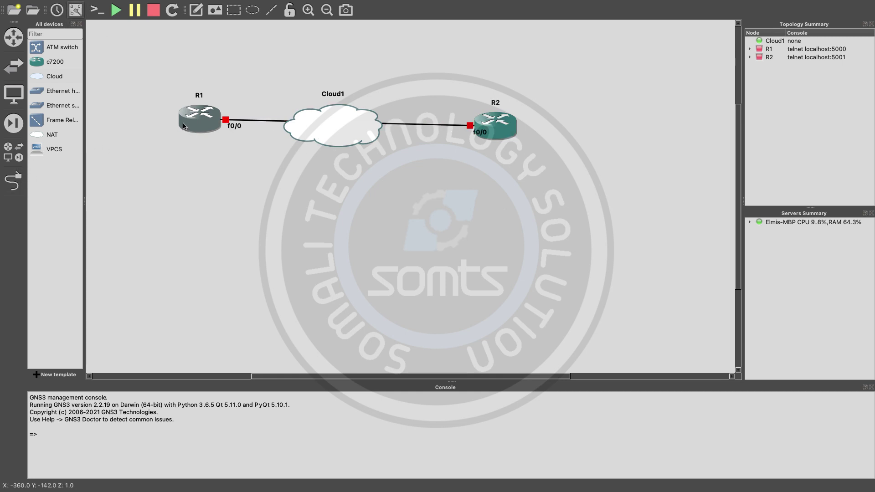
Step: Nudge routers R1 and R2 into a tidier layout on the canvas
{"action": "left_click_drag", "start_coordinate": [193, 123], "coordinate": [181, 122]}
{"action": "left_click", "coordinate": [496, 125]}
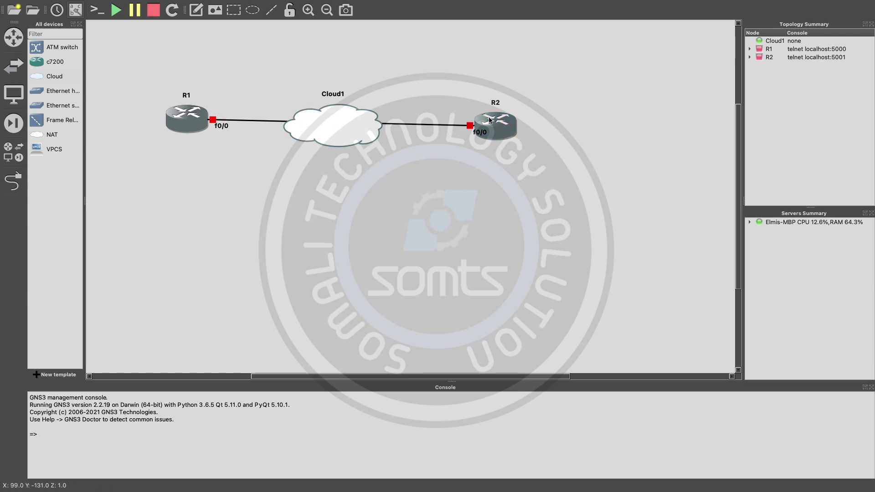
{"action": "left_click_drag", "start_coordinate": [496, 124], "coordinate": [495, 121]}
{"action": "left_click_drag", "start_coordinate": [187, 119], "coordinate": [189, 125]}
{"action": "left_click_drag", "start_coordinate": [498, 125], "coordinate": [499, 131]}
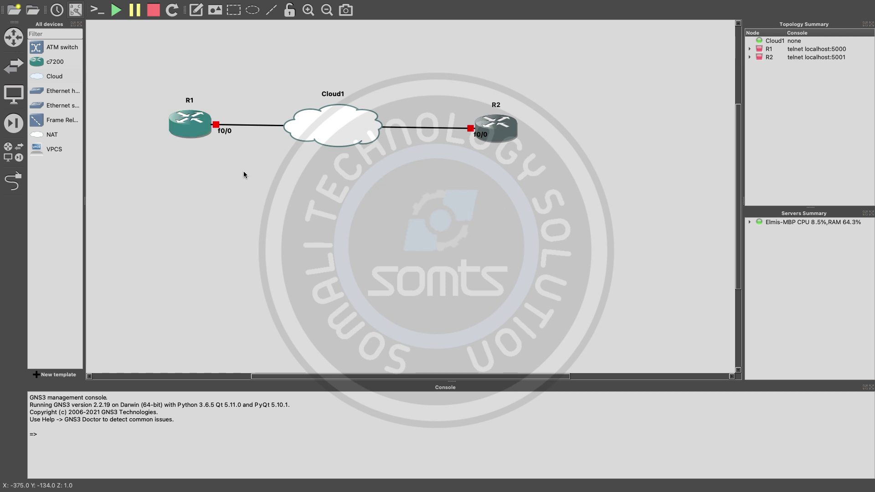
Step: Start router R1, then bring up R2's context menu
{"action": "right_click", "coordinate": [193, 127]}
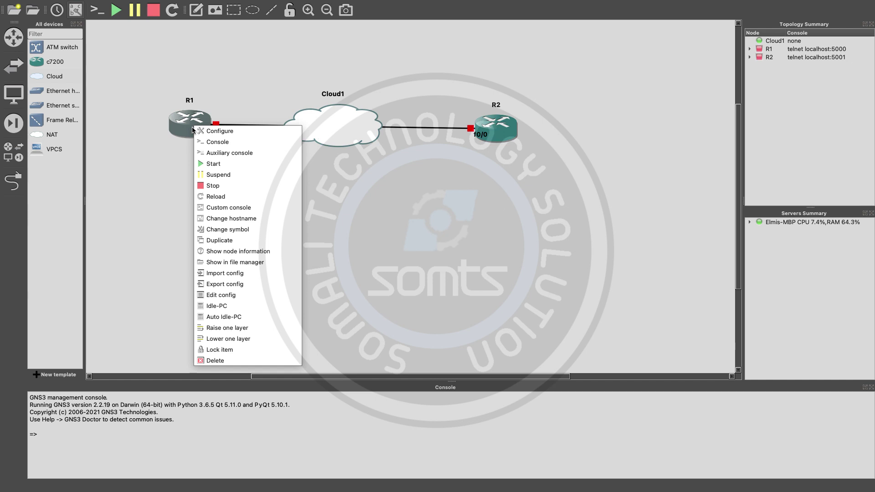
{"action": "left_click", "coordinate": [213, 164]}
{"action": "right_click", "coordinate": [503, 141]}
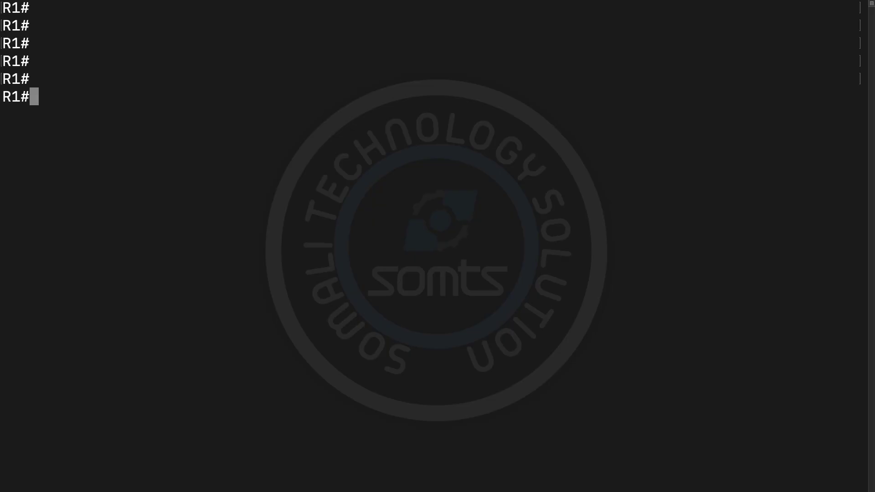
Step: Enter global configuration mode on R1 with 'configure terminal', fixing the typos
{"action": "type", "text": "confi"}
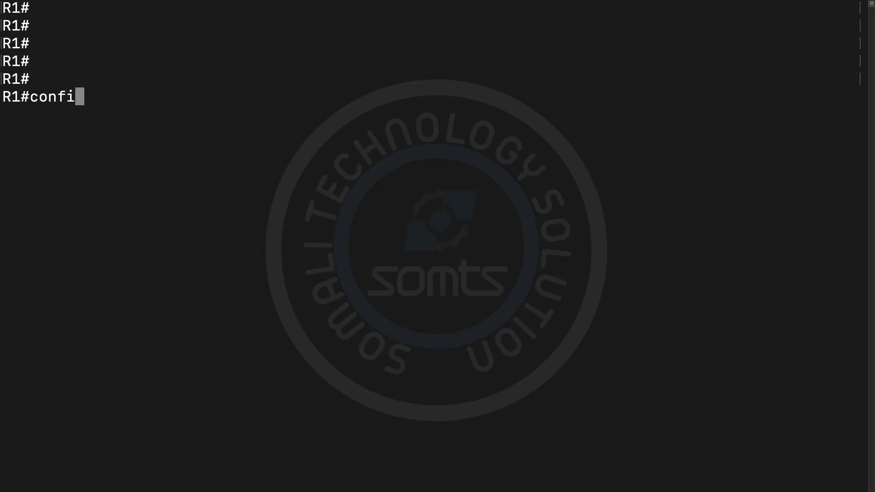
{"action": "type", "text": "g"}
{"action": "key", "text": "BackSpace"}
{"action": "type", "text": "gure"}
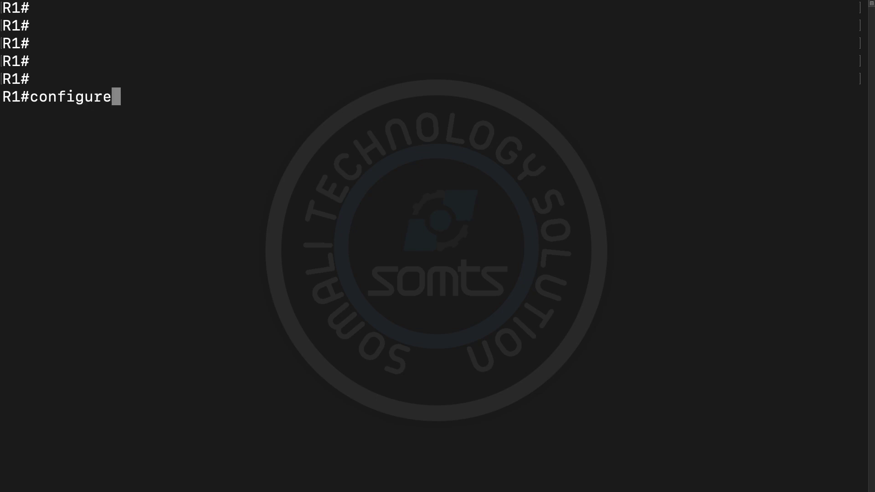
{"action": "type", "text": " terman"}
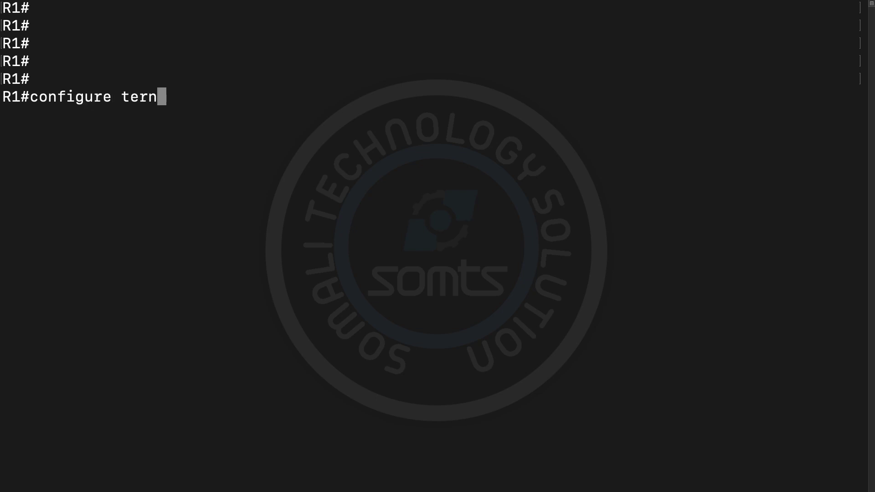
{"action": "key", "text": "BackSpace"}
{"action": "type", "text": "manl"}
{"action": "key", "text": "Return"}
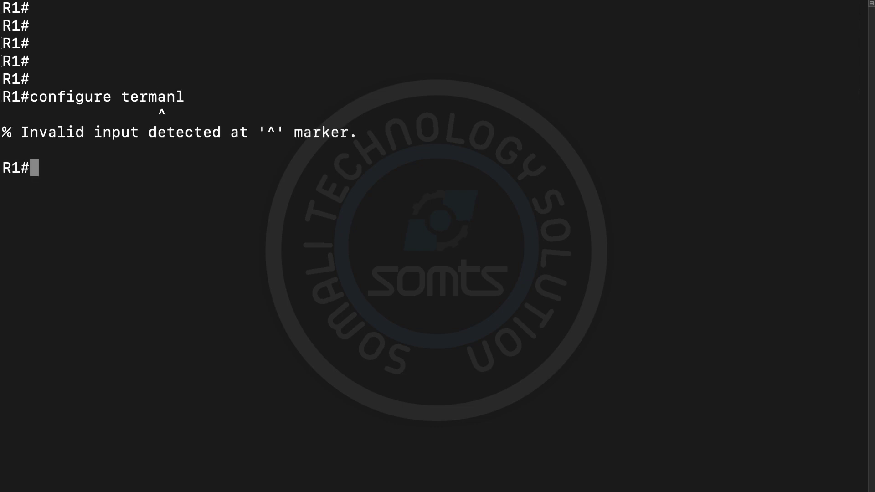
{"action": "key", "text": "Up"}
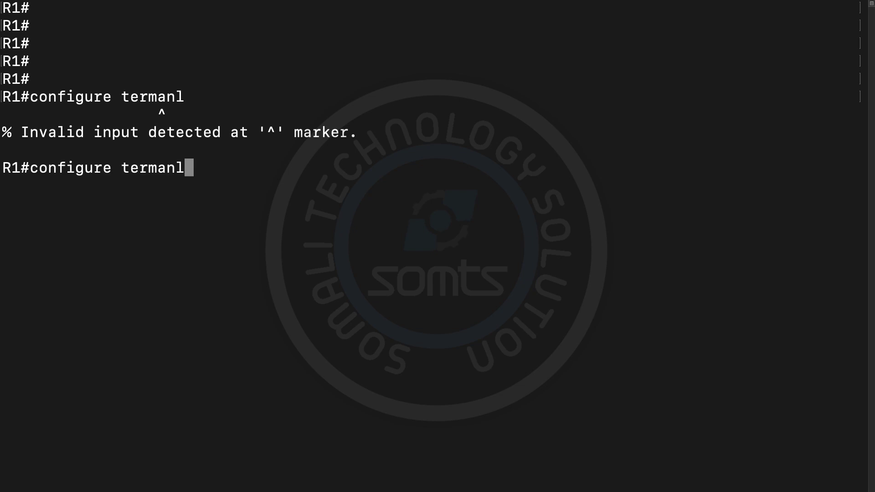
{"action": "key", "text": "BackSpace"}
{"action": "key", "text": "BackSpace"}
{"action": "key", "text": "BackSpace"}
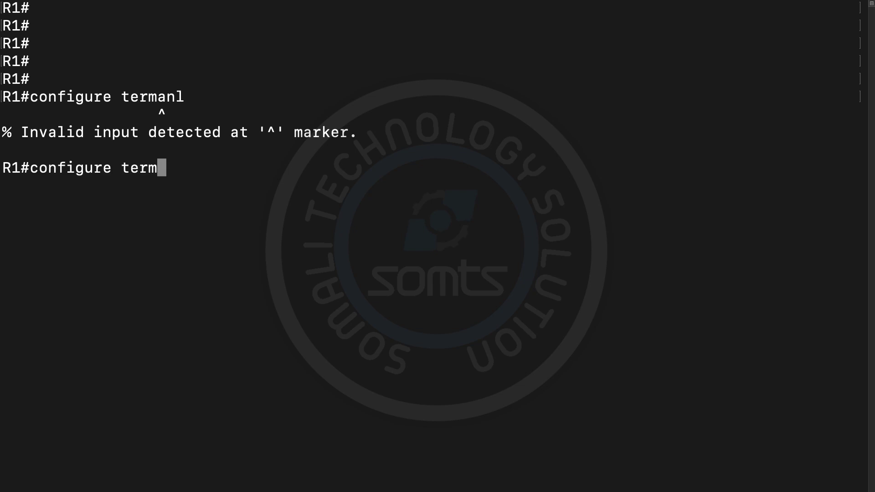
{"action": "type", "text": "inal"}
{"action": "key", "text": "Return"}
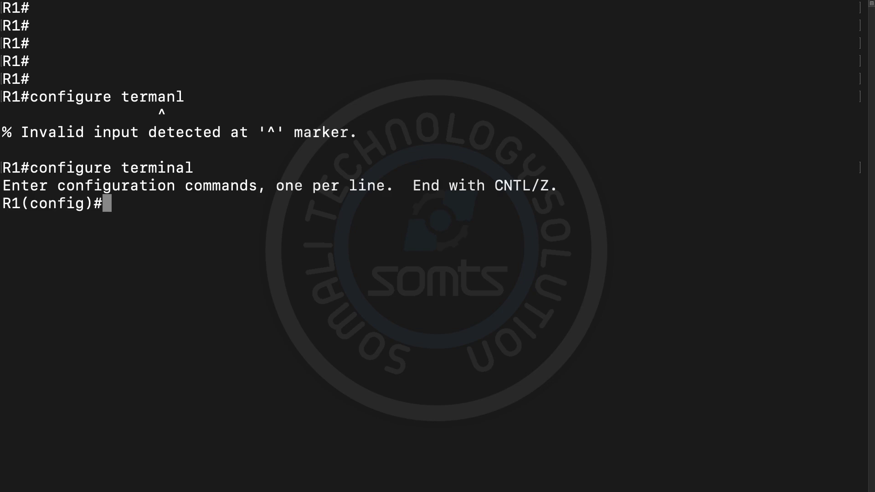
Step: Select interface fa0/0 and bring it up with 'no shutdown'
{"action": "type", "text": "int "}
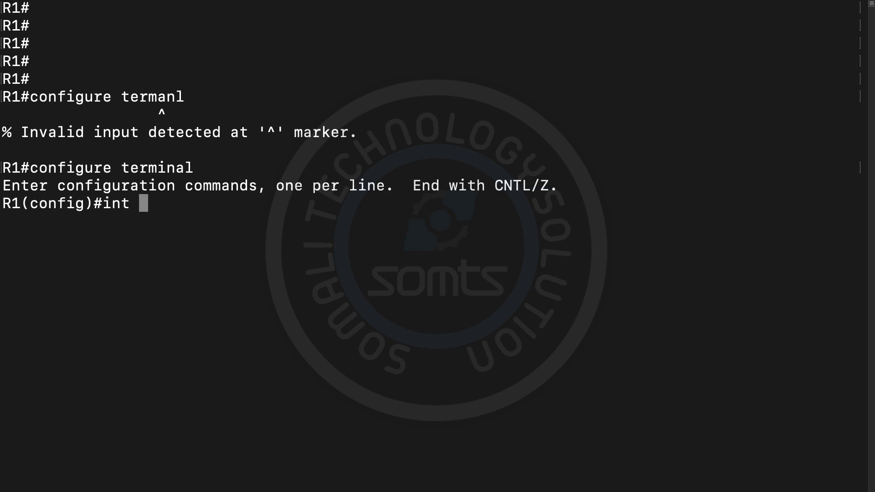
{"action": "type", "text": "fa0/0"}
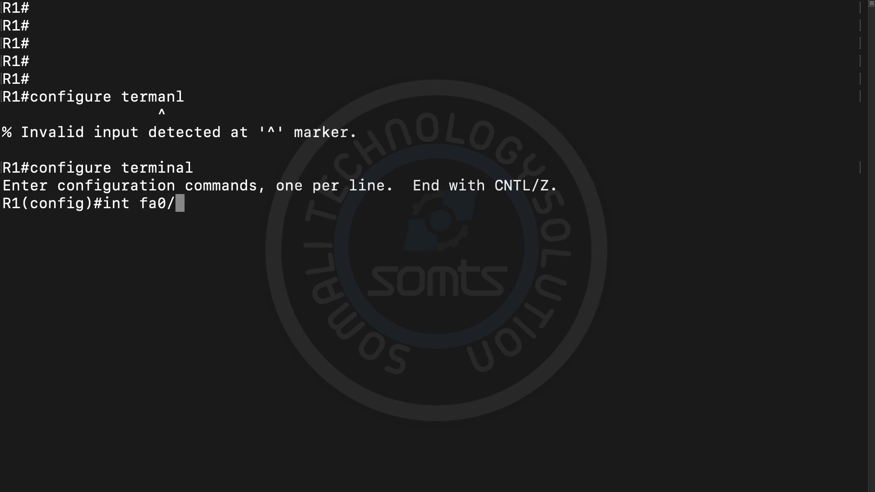
{"action": "key", "text": "Return"}
{"action": "type", "text": "no sh"}
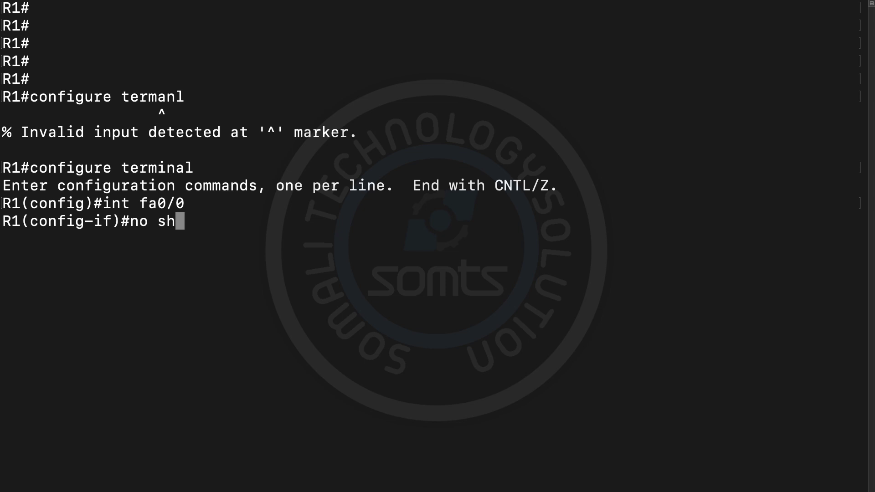
{"action": "type", "text": "utd"}
{"action": "key", "text": "BackSpace"}
{"action": "type", "text": "tdwon"}
{"action": "key", "text": "Return"}
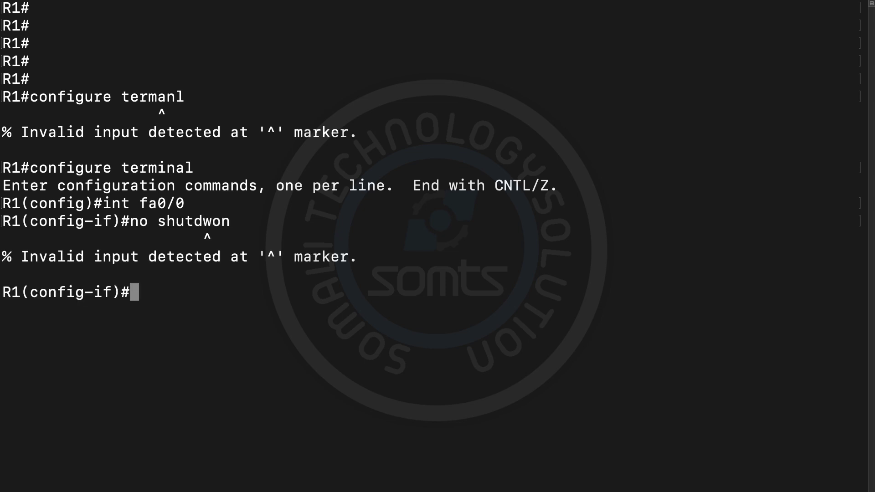
{"action": "key", "text": "Up"}
{"action": "key", "text": "BackSpace"}
{"action": "key", "text": "BackSpace"}
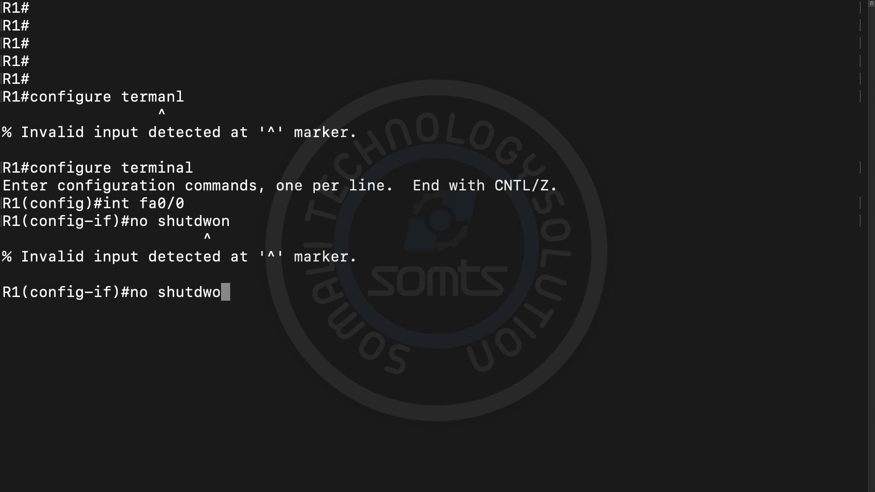
{"action": "key", "text": "BackSpace"}
{"action": "type", "text": "own"}
{"action": "key", "text": "Return"}
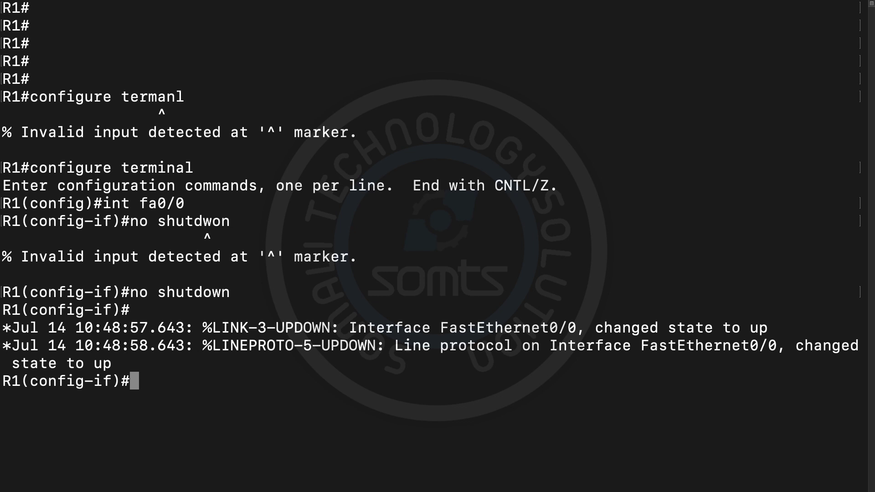
Step: Assign 192.168.1.1 255.255.255.0 to fa0/0, exit the interface, and clear the screen
{"action": "type", "text": "ip add"}
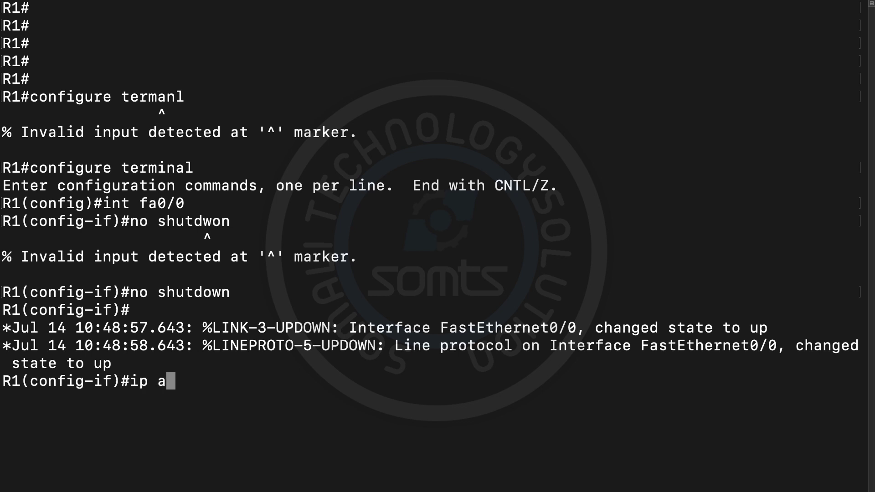
{"action": "key", "text": "BackSpace"}
{"action": "key", "text": "BackSpace"}
{"action": "key", "text": "Tab"}
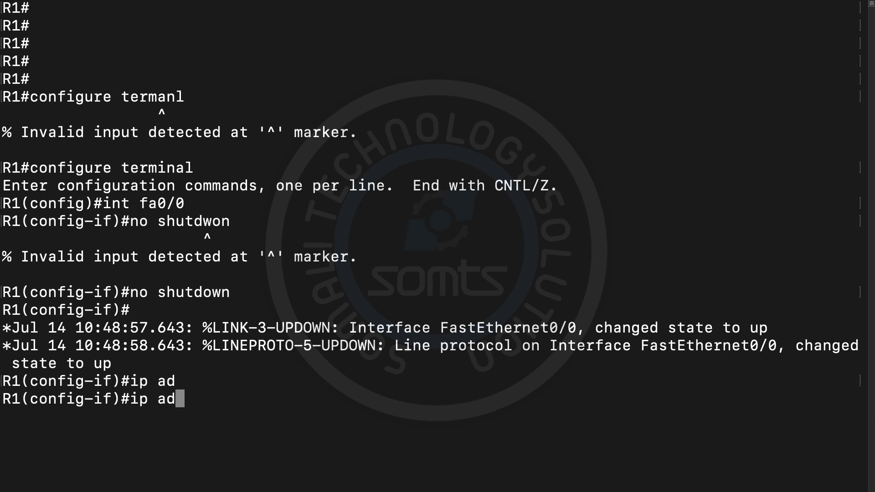
{"action": "type", "text": "d"}
{"action": "key", "text": "Tab"}
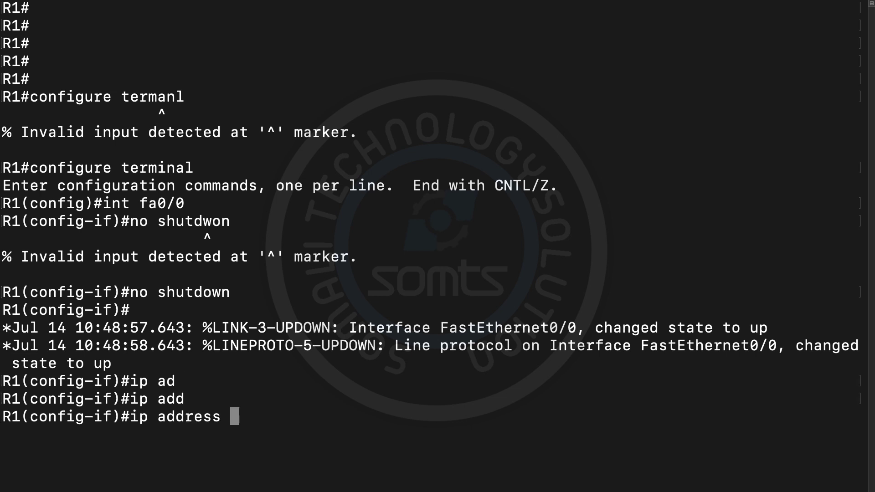
{"action": "type", "text": "192.16"}
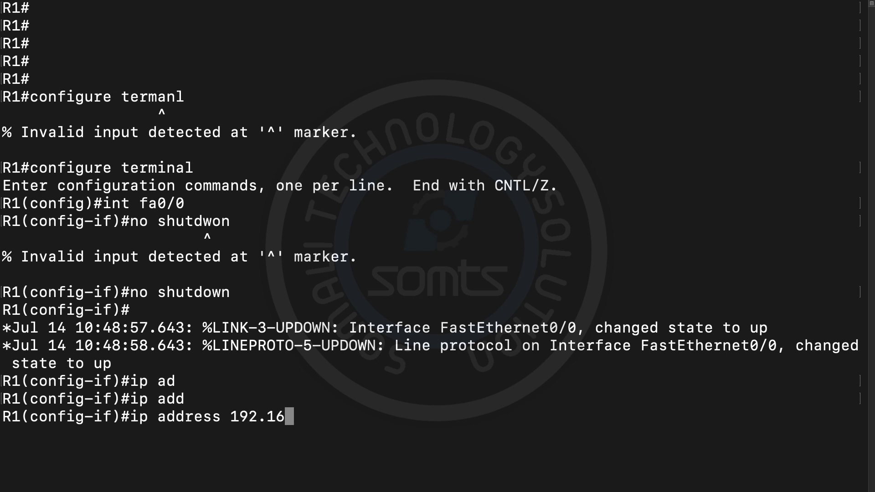
{"action": "type", "text": "8.1.1 2"}
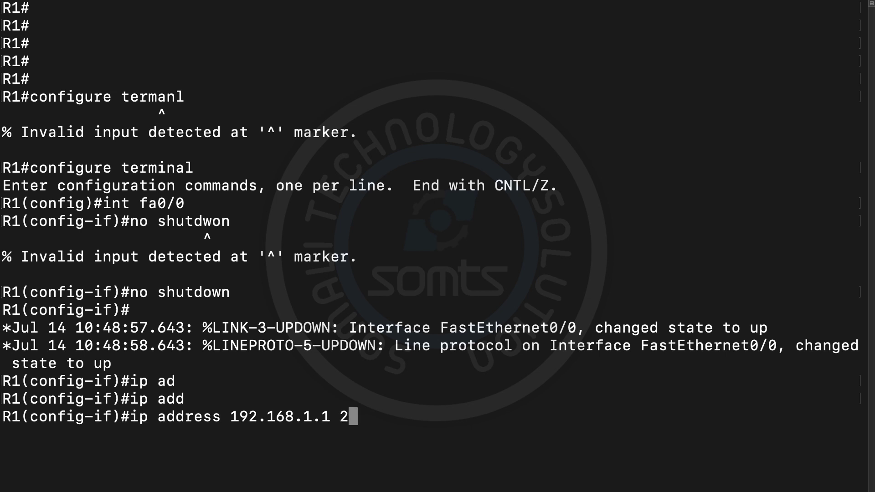
{"action": "type", "text": "55.25"}
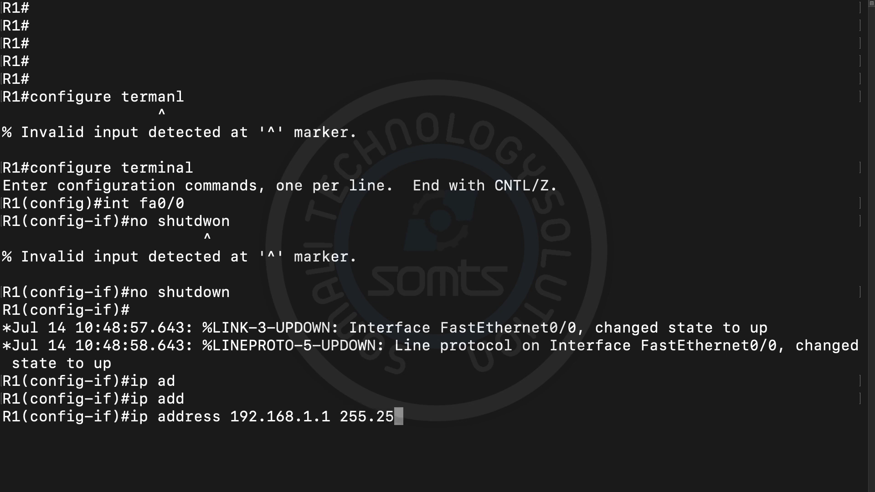
{"action": "type", "text": "5.255.0"}
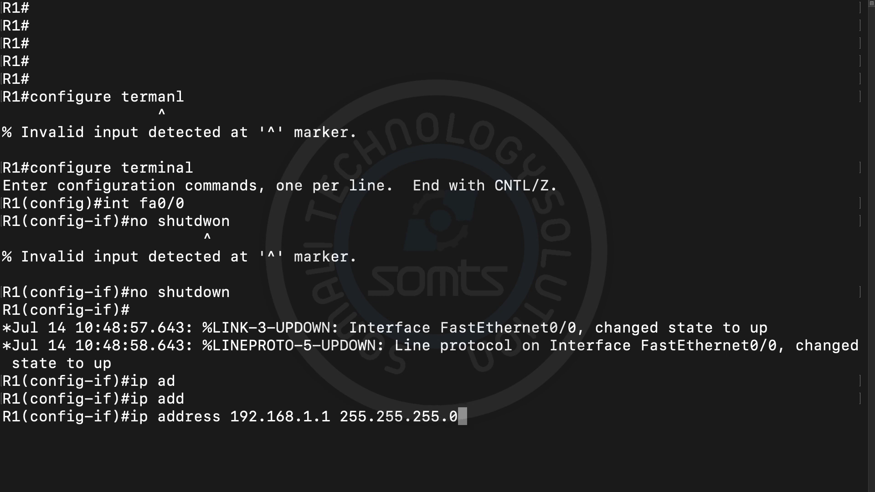
{"action": "key", "text": "Return"}
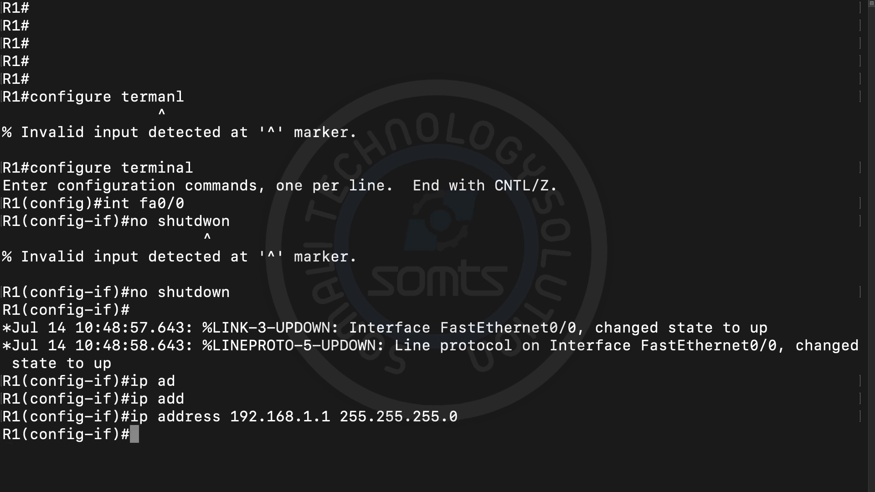
{"action": "type", "text": "exit"}
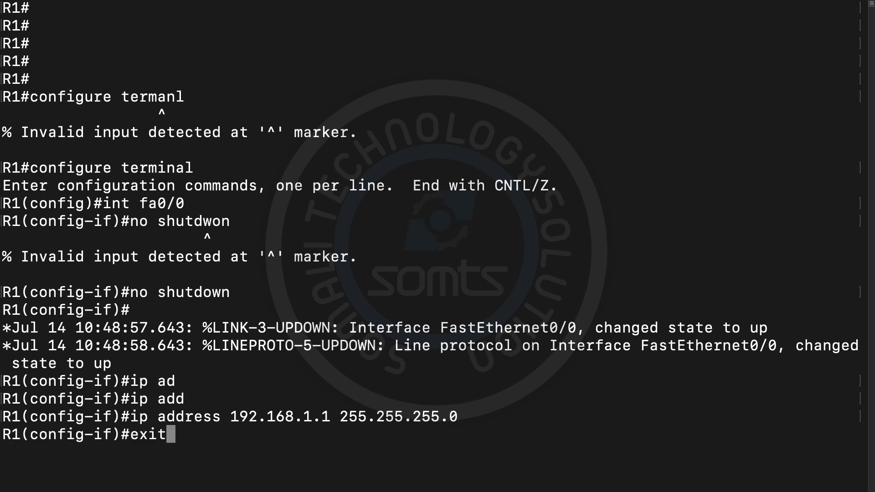
{"action": "key", "text": "Return"}
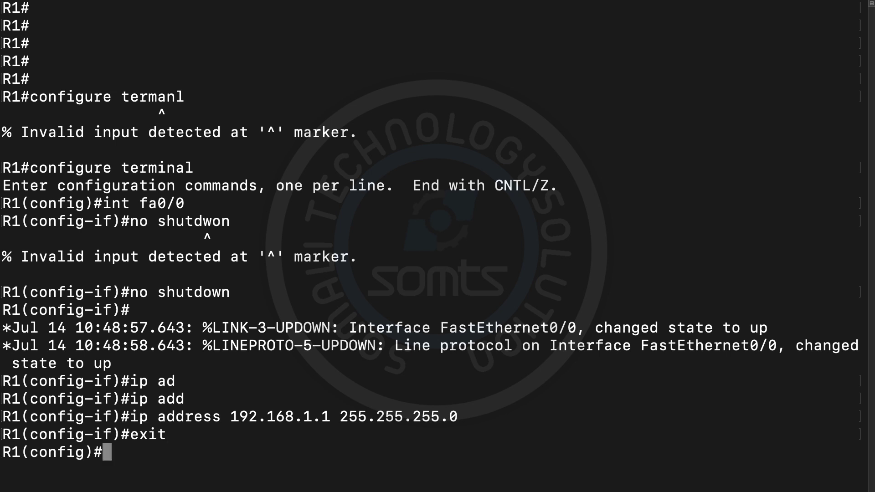
{"action": "key", "text": "super+k"}
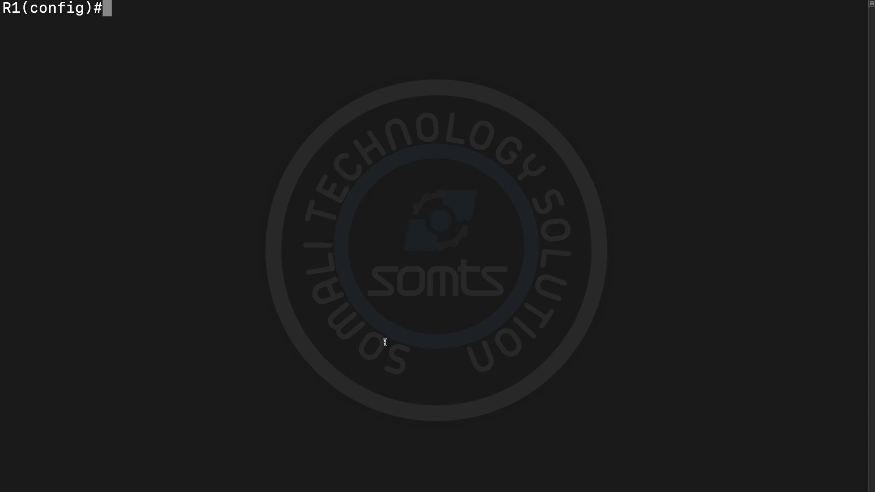
Step: Close the Mail notification and move to R2's console window
{"action": "mouse_move", "coordinate": [850, 32]}
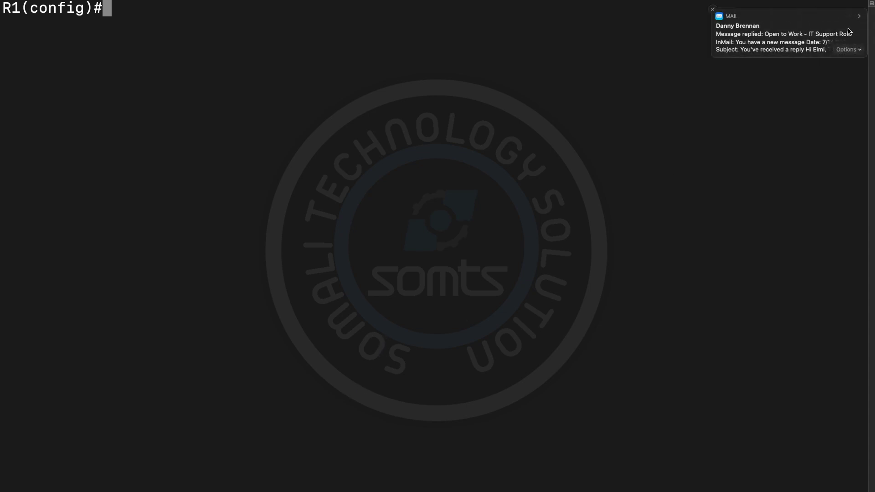
{"action": "left_click", "coordinate": [713, 10]}
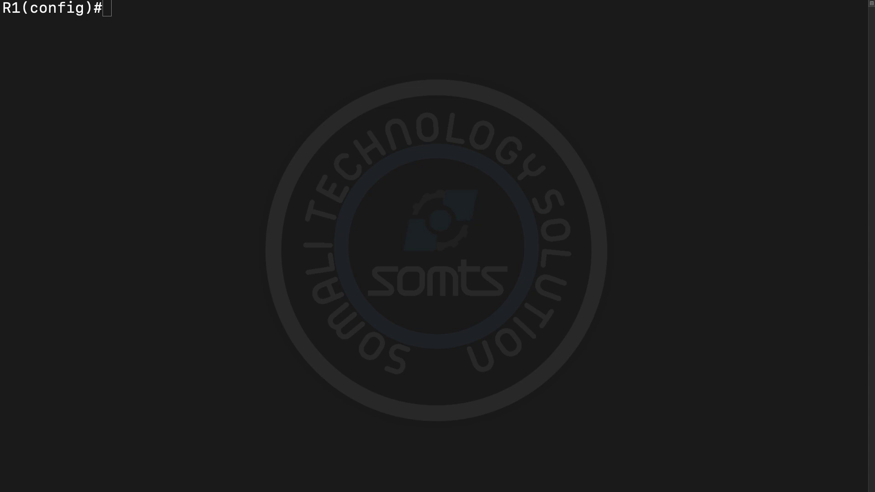
{"action": "key", "text": "ctrl+Left"}
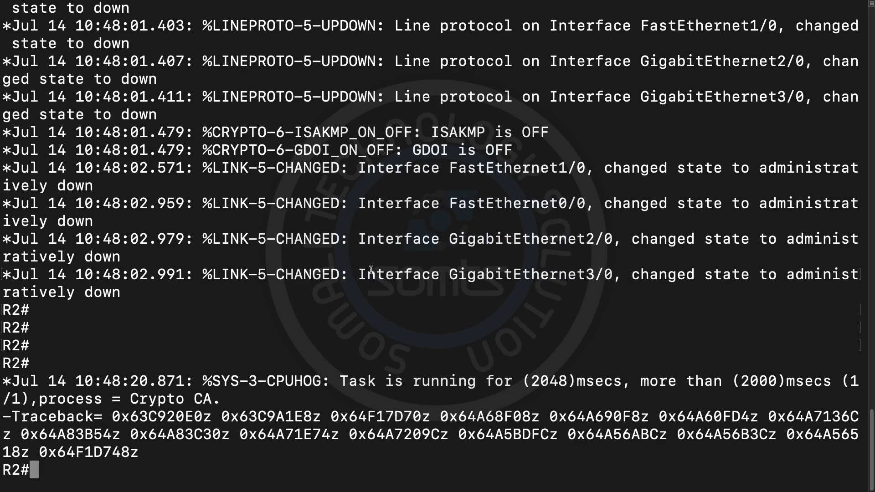
Step: On R2, enter config mode and enable interface fa0/0 with 'no shutdown'
{"action": "key", "text": "super+k"}
{"action": "type", "text": "co"}
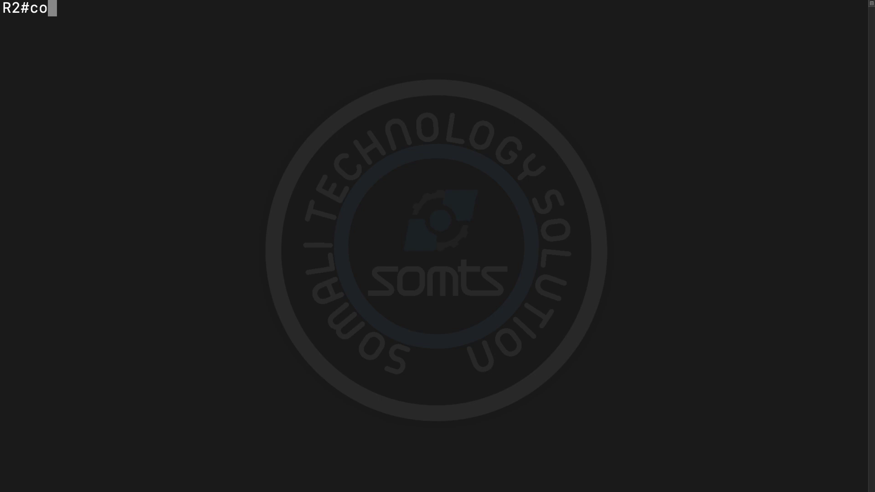
{"action": "type", "text": "nf t"}
{"action": "key", "text": "Return"}
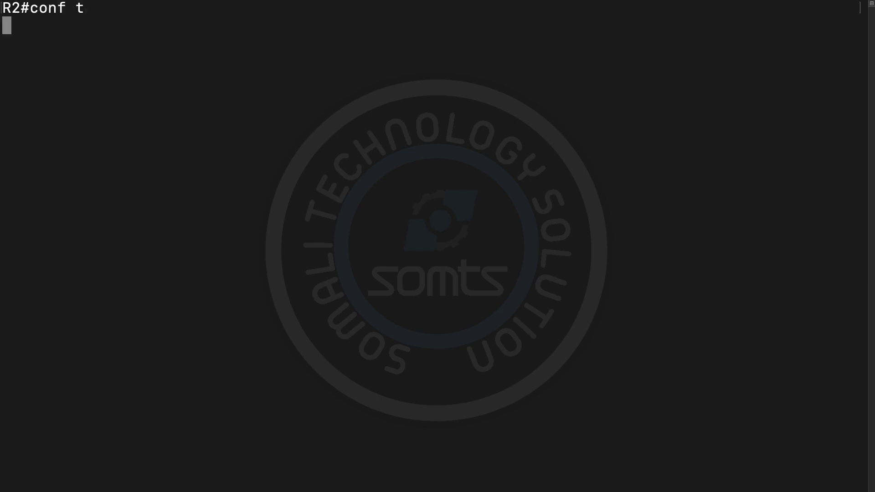
{"action": "type", "text": "int"}
{"action": "key", "text": "Tab"}
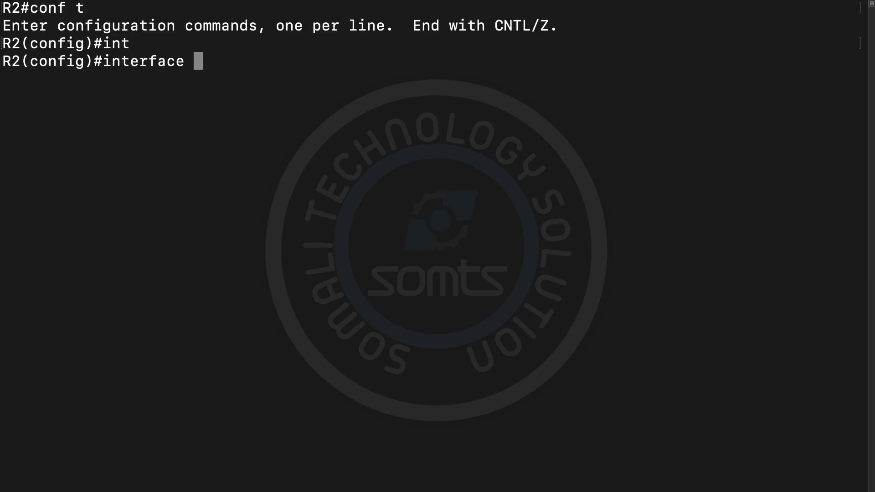
{"action": "type", "text": "fa"}
{"action": "type", "text": "0/0"}
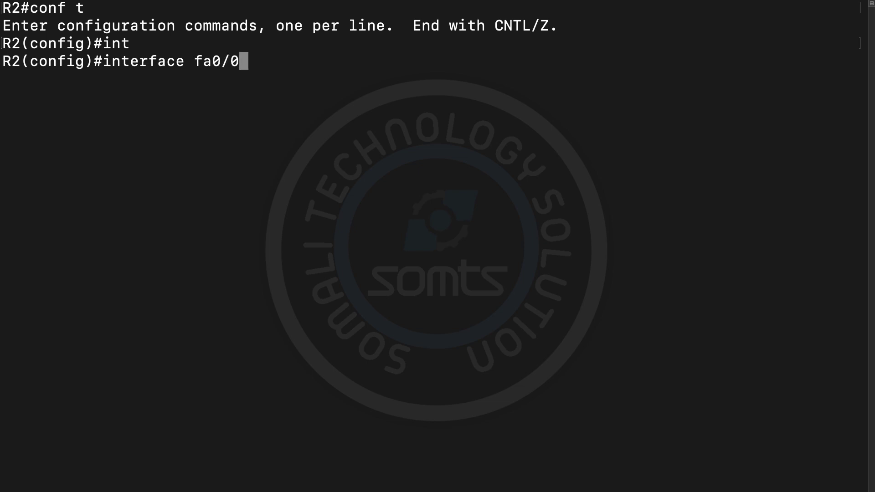
{"action": "key", "text": "Return"}
{"action": "type", "text": "no sh"}
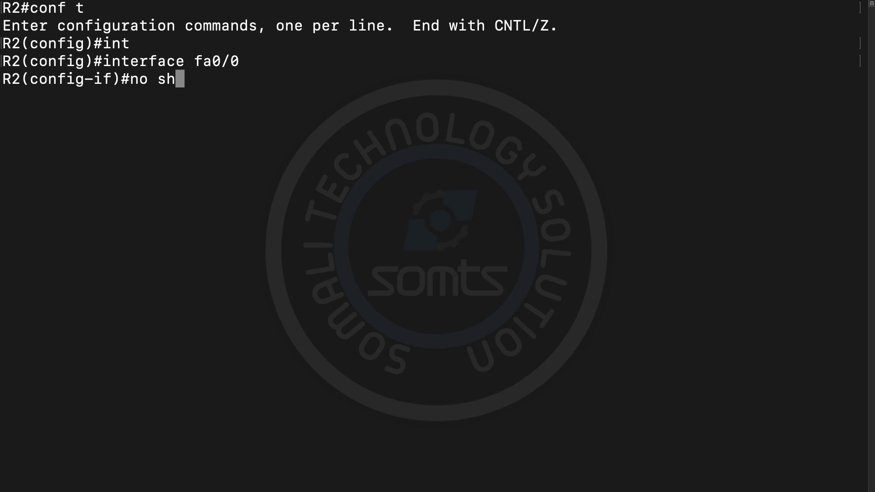
{"action": "key", "text": "Tab"}
{"action": "key", "text": "Return"}
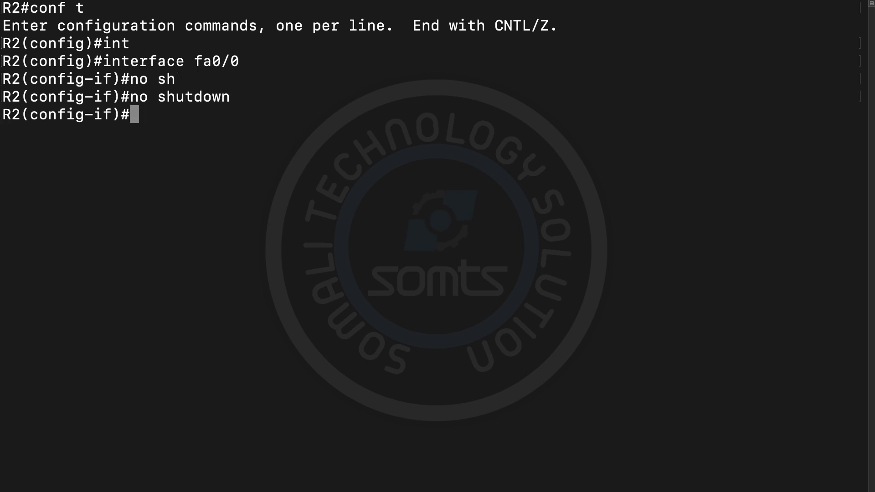
Step: Assign 192.168.1.2 255.255.255.0 to fa0/0, return with 'end', and clear the screen
{"action": "type", "text": "ip add"}
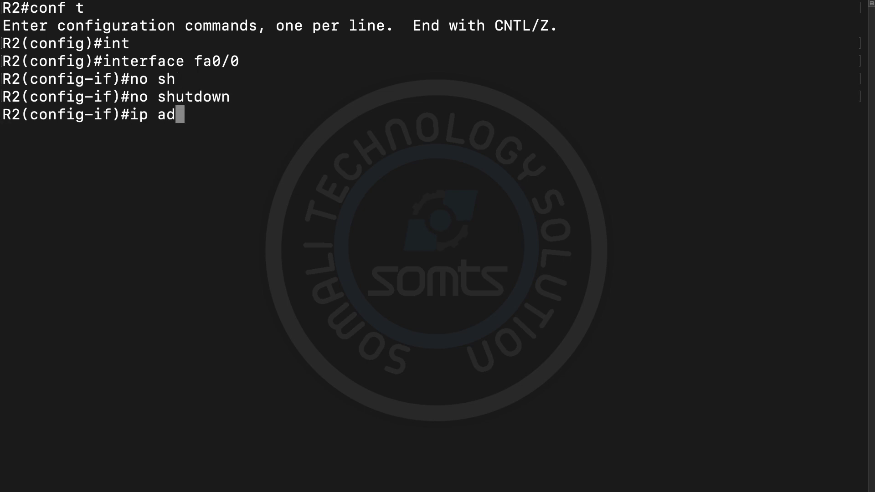
{"action": "key", "text": "Tab"}
{"action": "type", "text": "19"}
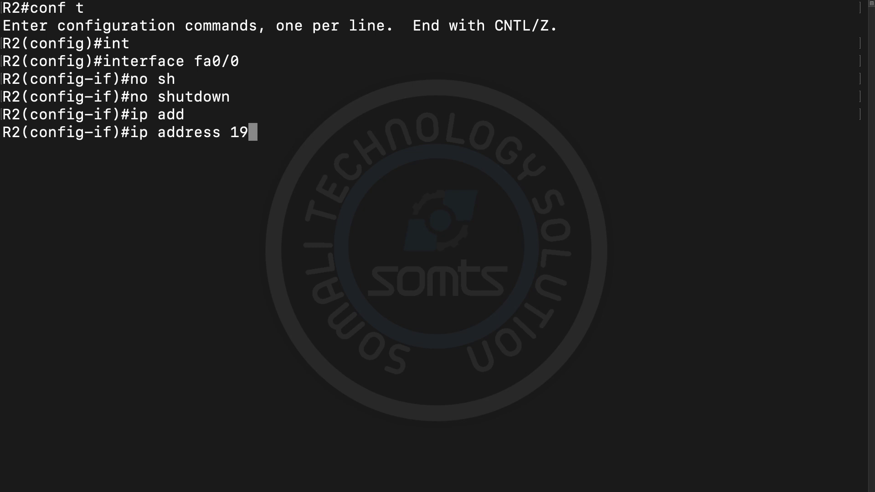
{"action": "type", "text": "2.168."}
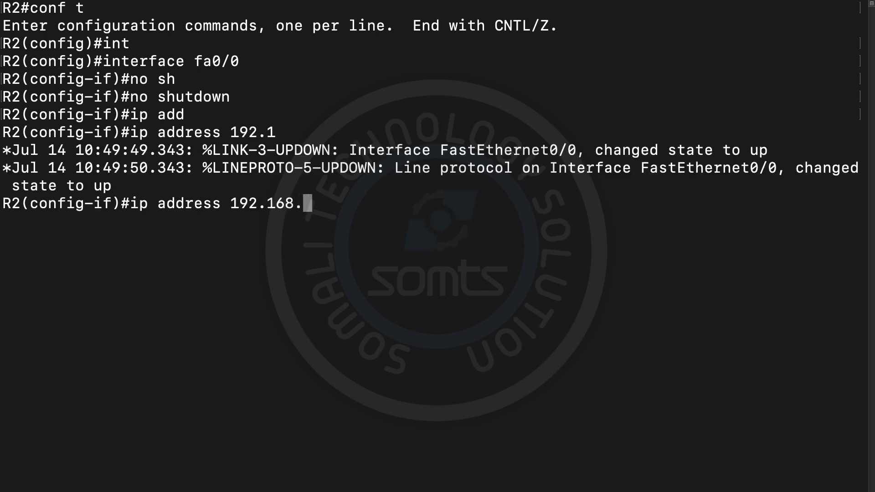
{"action": "type", "text": "1.2 2"}
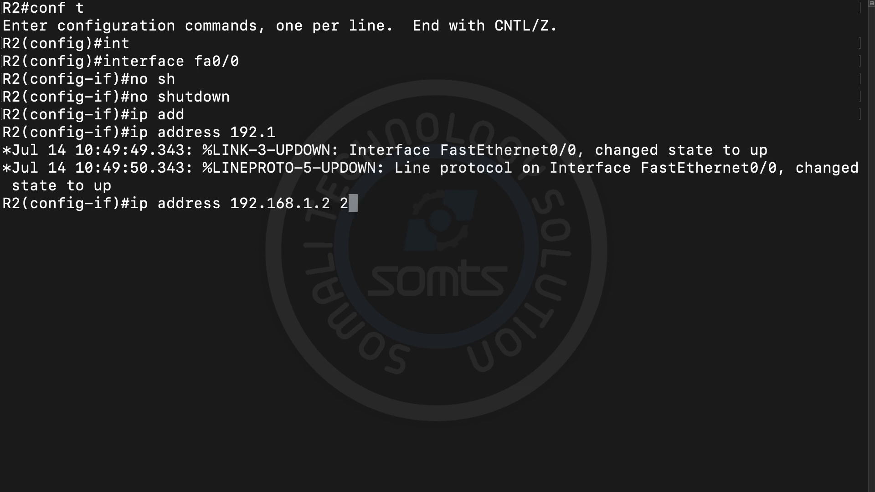
{"action": "type", "text": "55.255"}
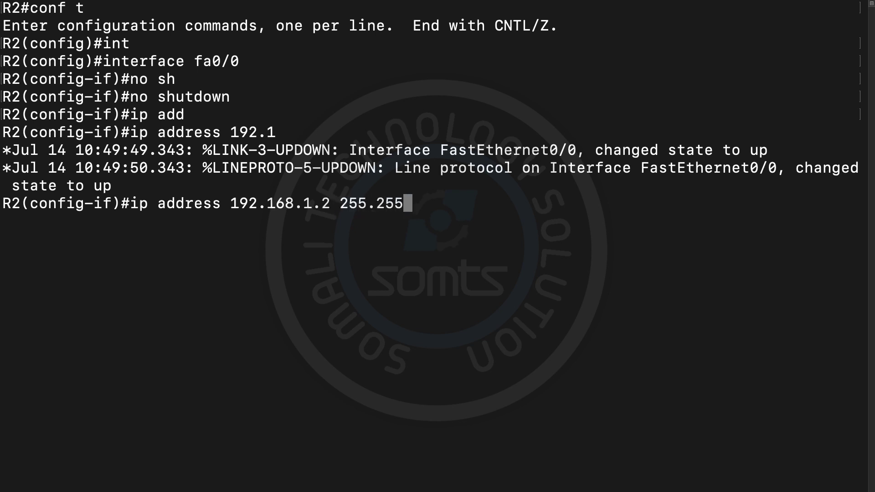
{"action": "type", "text": ".255.0"}
{"action": "key", "text": "Return"}
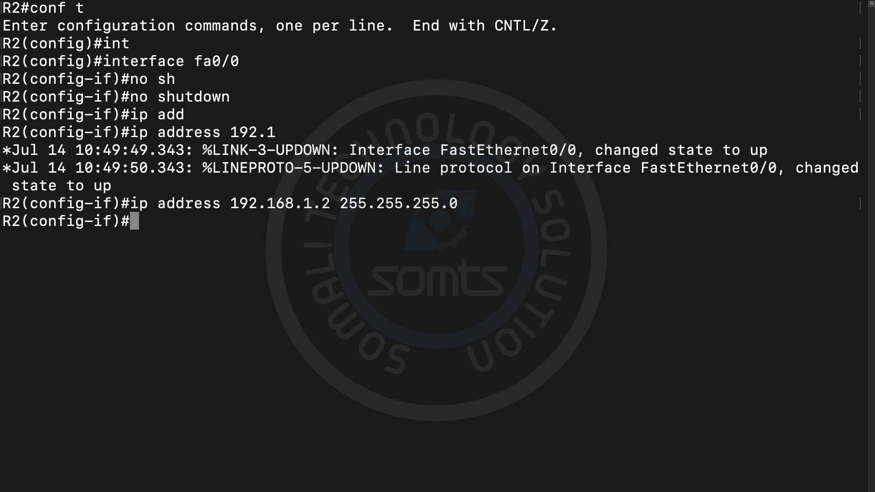
{"action": "type", "text": "end"}
{"action": "key", "text": "Return"}
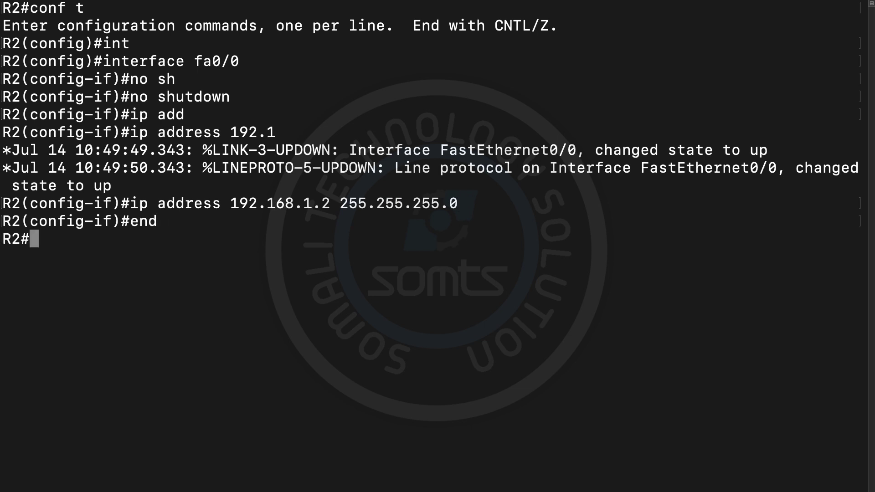
{"action": "key", "text": "super+k"}
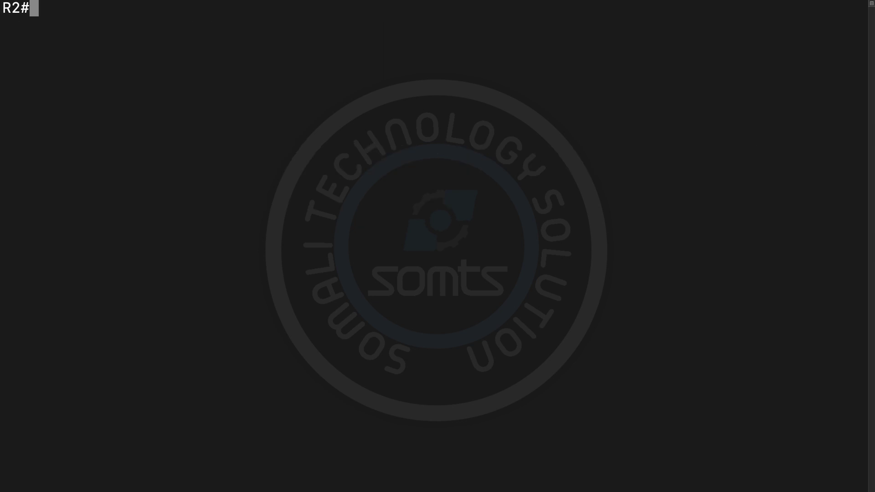
Step: Ping R1 at 192.168.1.1 from R2 twice, getting 80% then 100% success
{"action": "key", "text": "Return"}
{"action": "key", "text": "Return"}
{"action": "type", "text": "pin"}
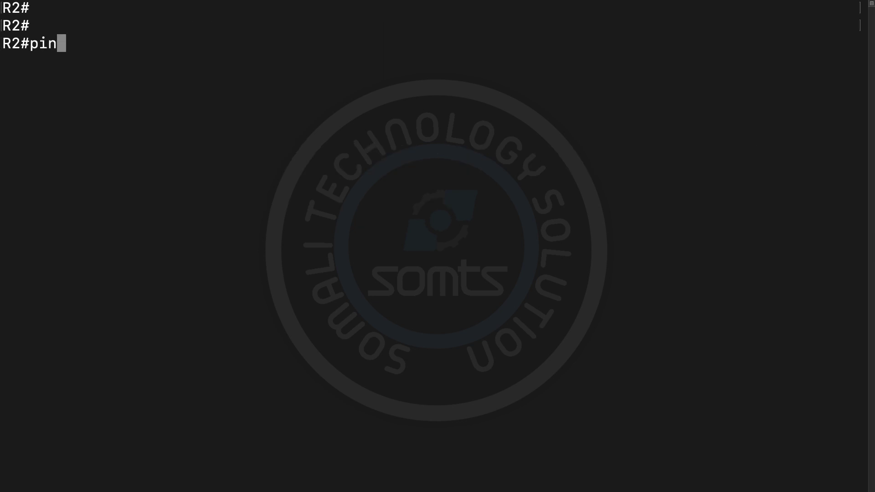
{"action": "type", "text": "g 192."}
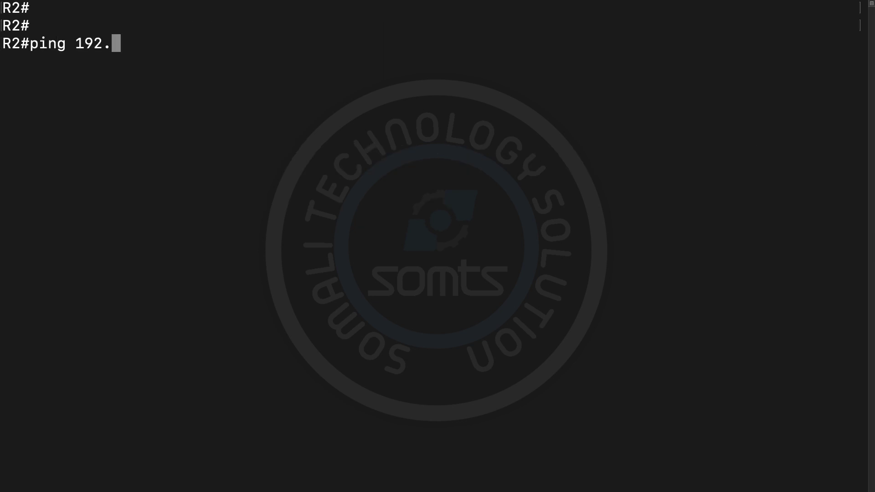
{"action": "type", "text": "168."}
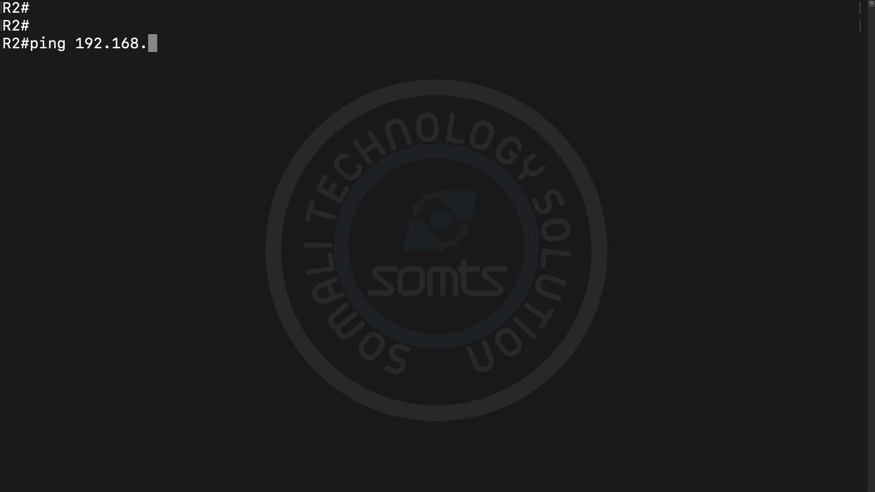
{"action": "type", "text": "1.1"}
{"action": "key", "text": "Return"}
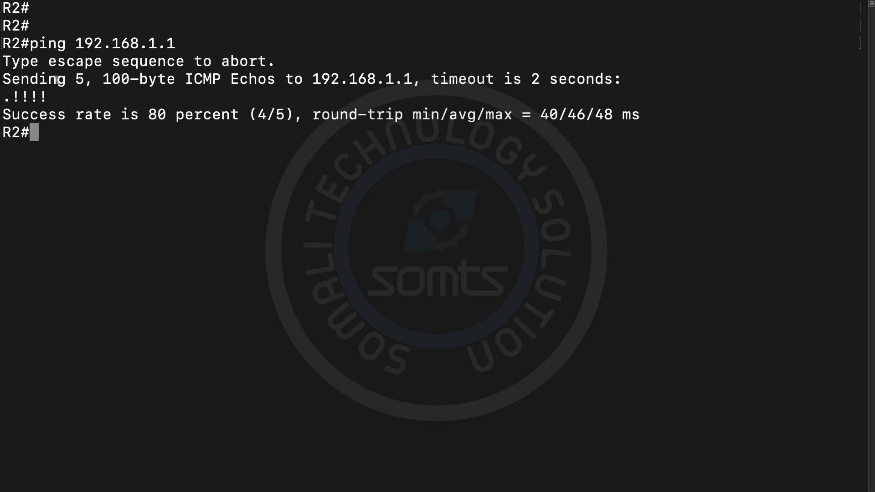
{"action": "left_click_drag", "start_coordinate": [71, 79], "coordinate": [88, 79]}
{"action": "left_click_drag", "start_coordinate": [256, 114], "coordinate": [266, 114]}
{"action": "left_click_drag", "start_coordinate": [147, 115], "coordinate": [212, 115]}
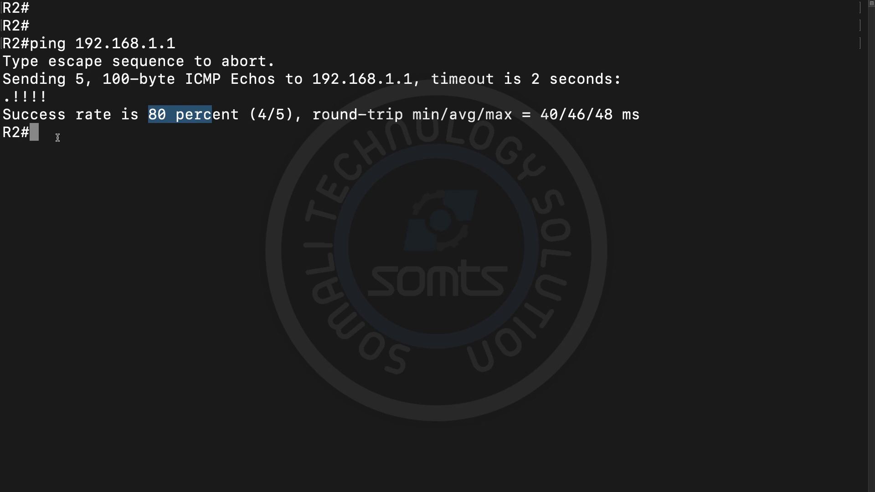
{"action": "key", "text": "Up"}
{"action": "key", "text": "Return"}
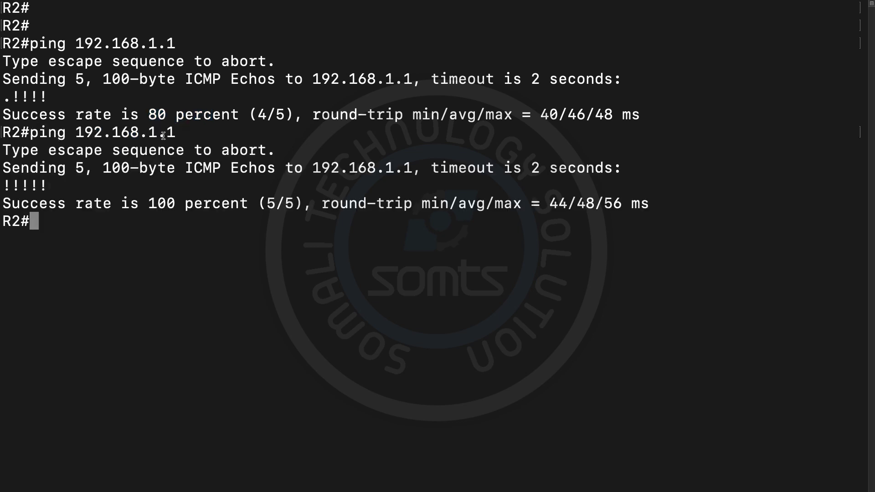
{"action": "left_click_drag", "start_coordinate": [129, 204], "coordinate": [230, 204]}
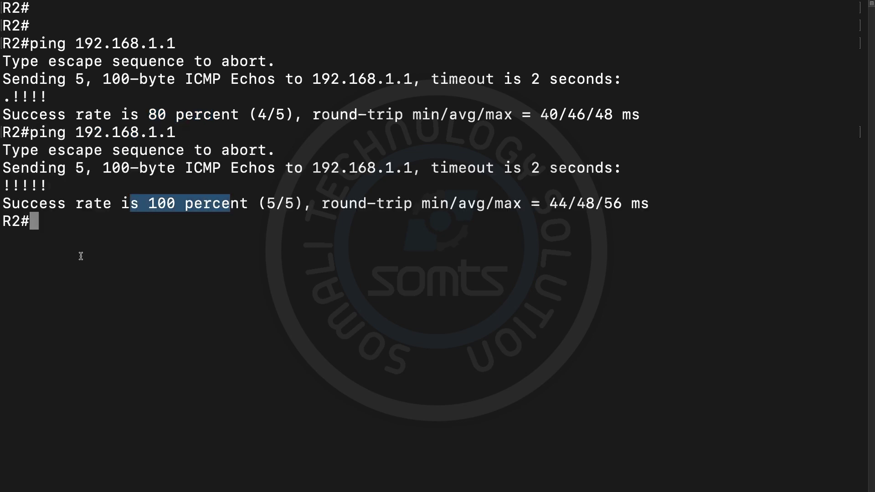
Step: Clear the R2 console and return to the GNS3 topology
{"action": "type", "text": "clea"}
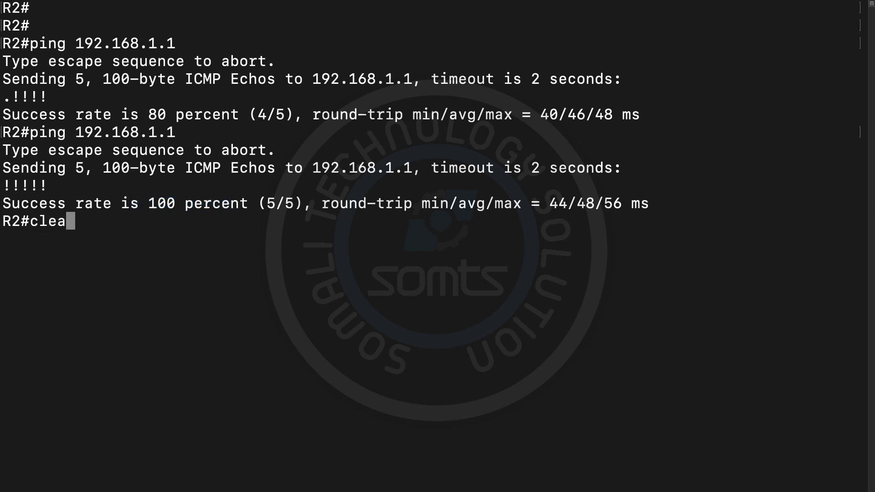
{"action": "key", "text": "BackSpace"}
{"action": "key", "text": "BackSpace"}
{"action": "key", "text": "BackSpace"}
{"action": "key", "text": "BackSpace"}
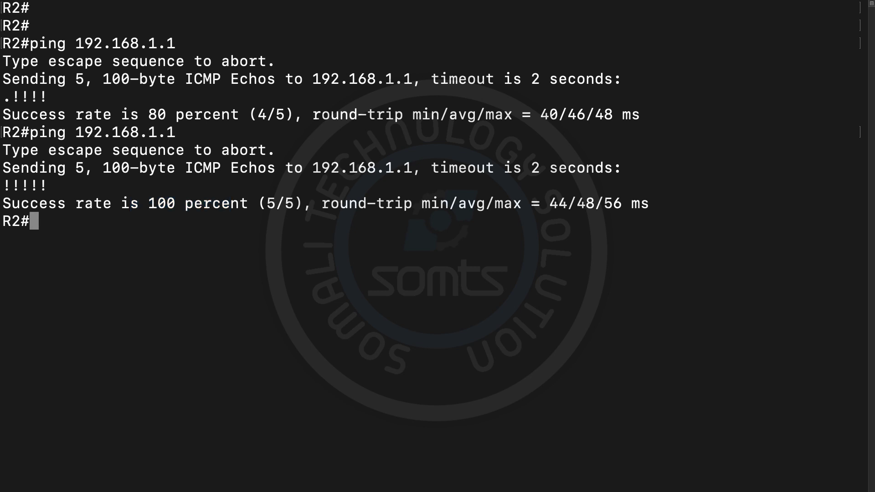
{"action": "key", "text": "super+k"}
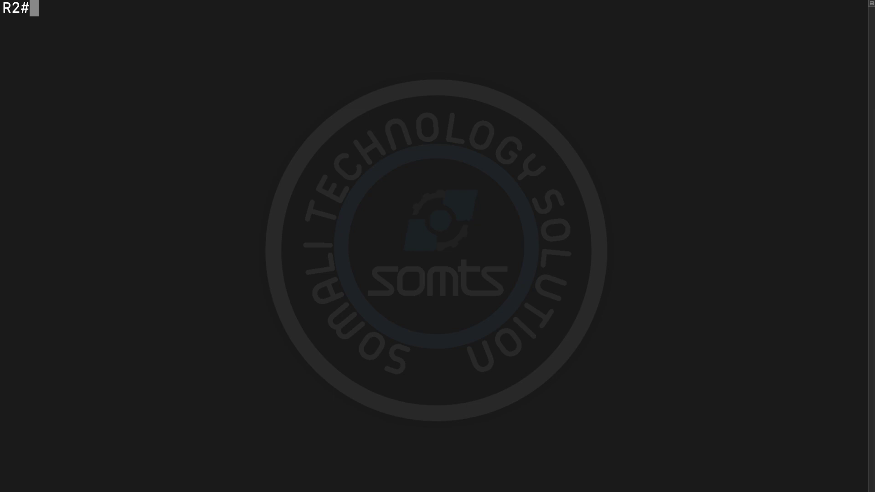
{"action": "key", "text": "super+Tab"}
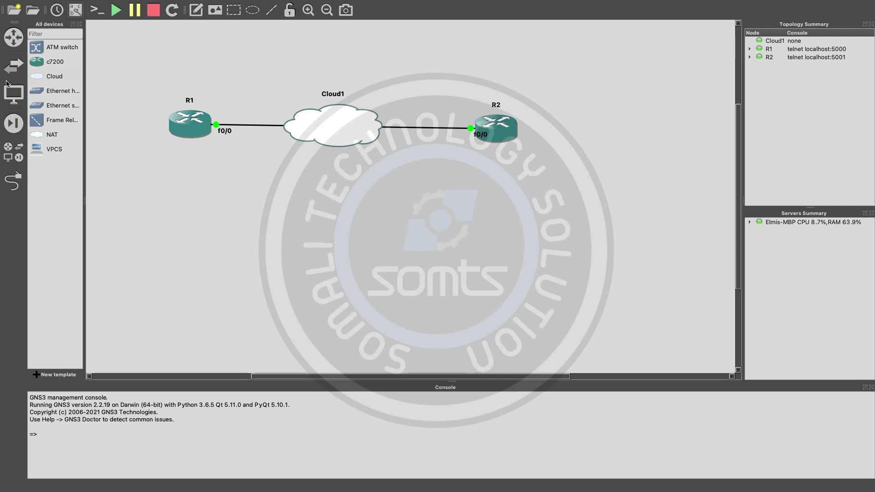
Step: Add canvas notes labelling R2 as 'Server' and R1 as 'client'
{"action": "left_click", "coordinate": [196, 10]}
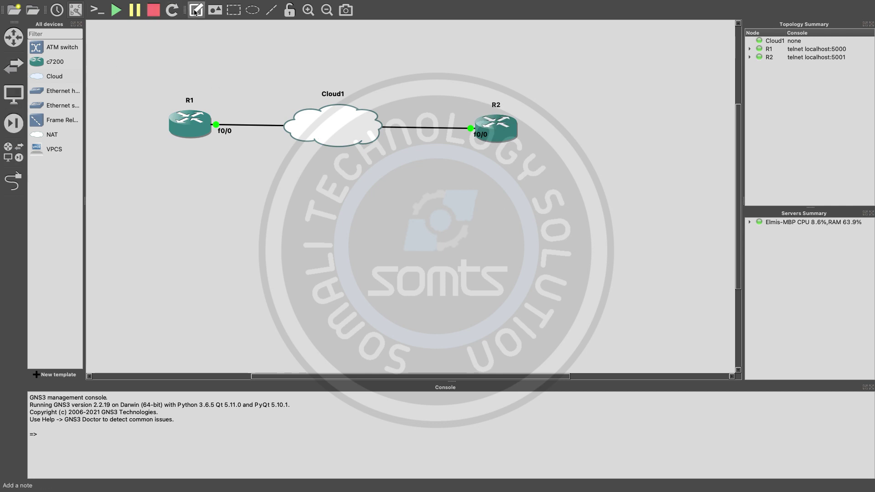
{"action": "left_click", "coordinate": [473, 83]}
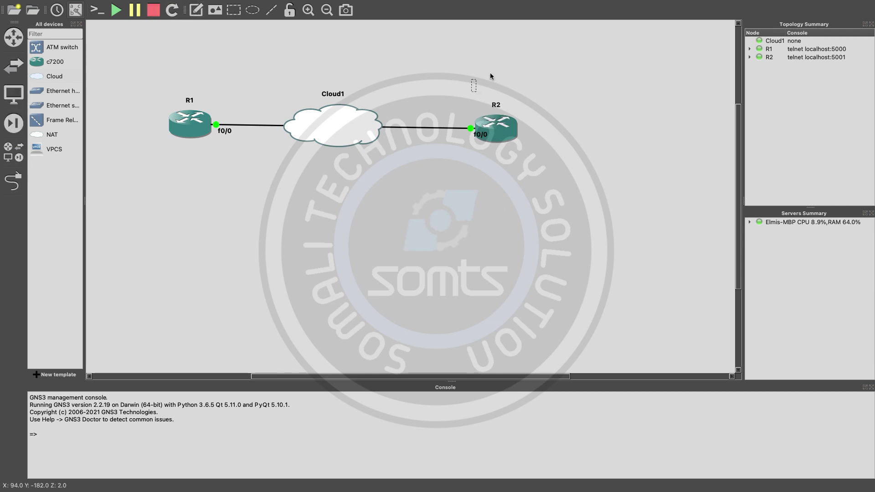
{"action": "type", "text": "Servw"}
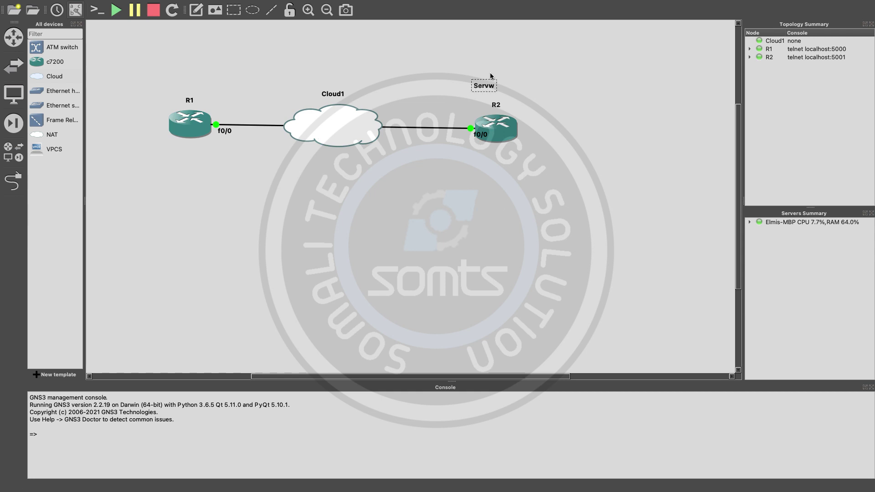
{"action": "key", "text": "BackSpace"}
{"action": "type", "text": "er"}
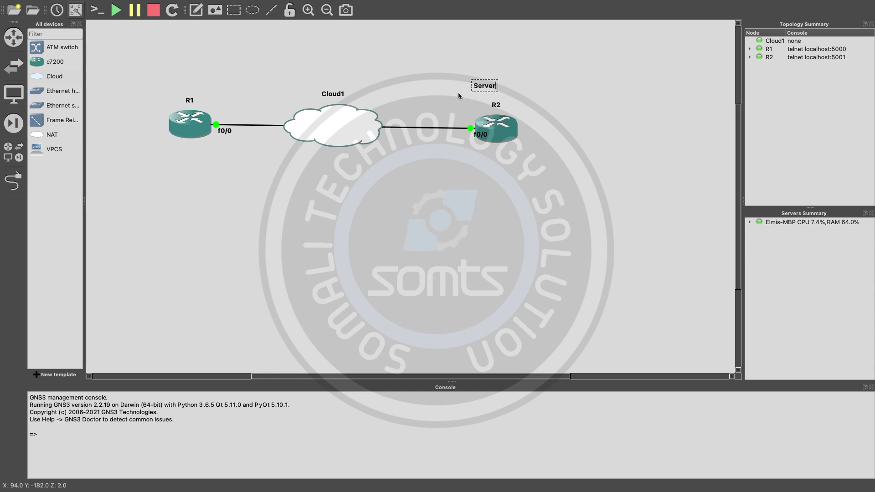
{"action": "left_click", "coordinate": [401, 72]}
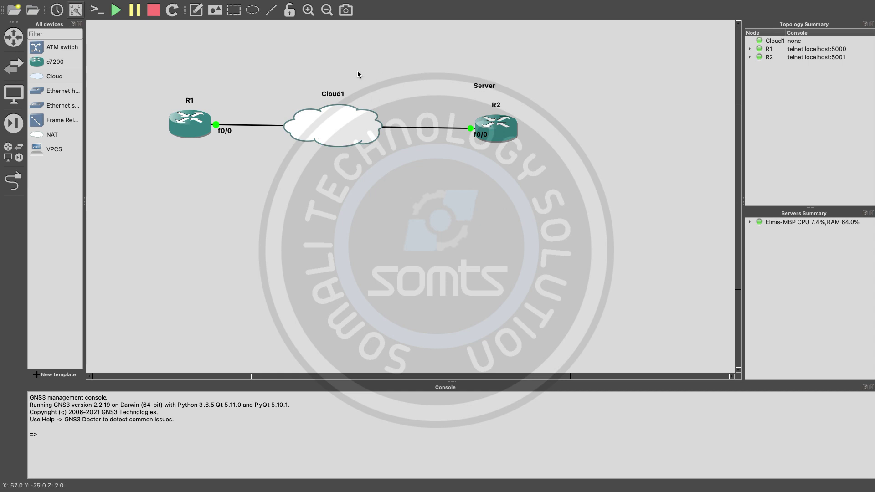
{"action": "left_click", "coordinate": [196, 10]}
{"action": "left_click", "coordinate": [188, 76]}
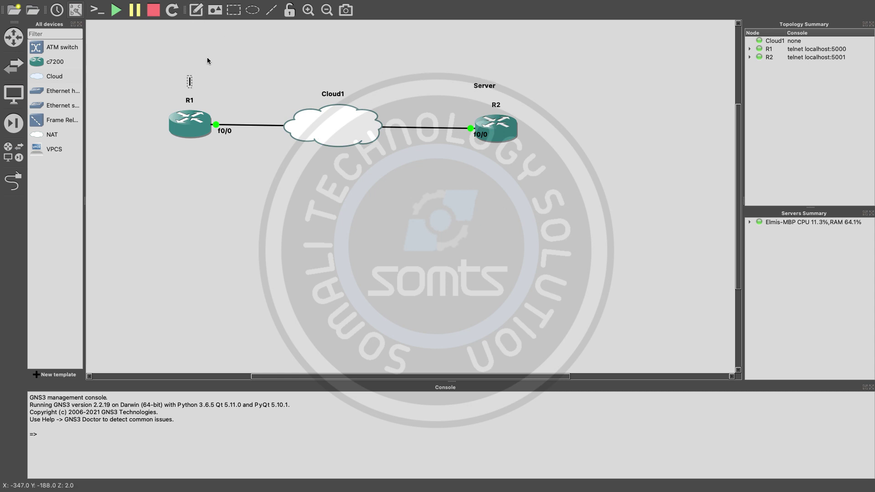
{"action": "type", "text": "client"}
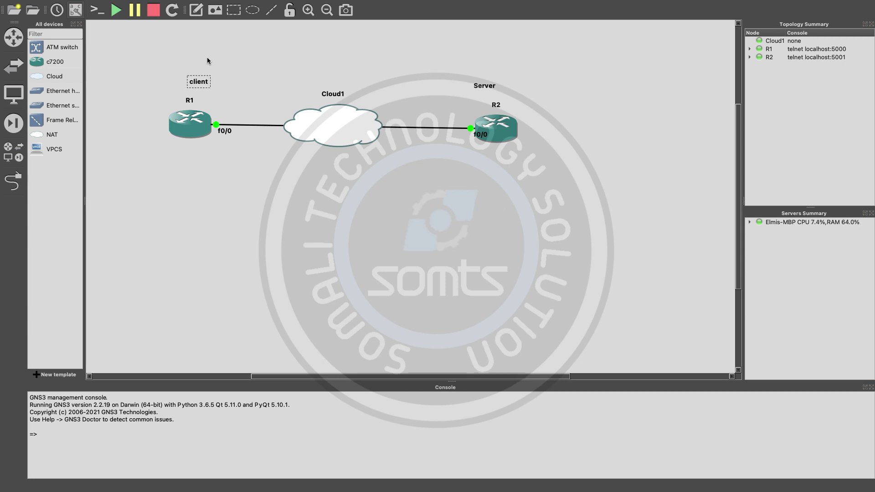
{"action": "left_click", "coordinate": [207, 57]}
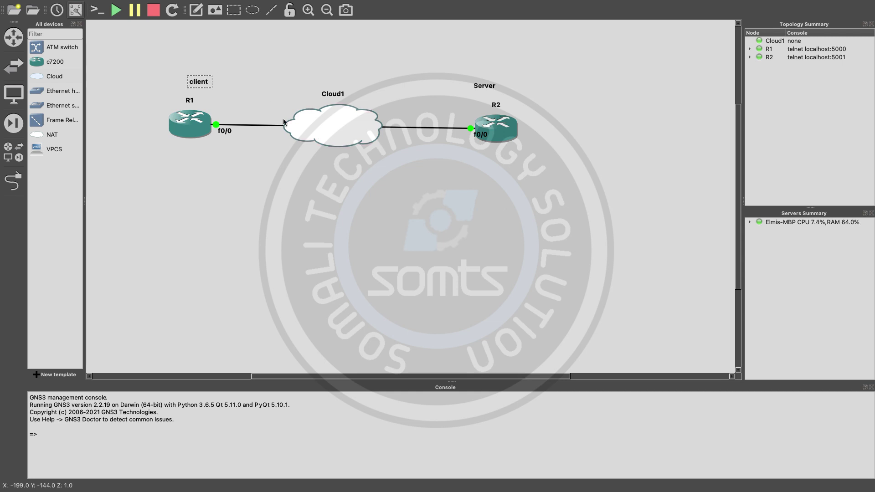
Step: Add an 'SSH-configuration' title note above Cloud1
{"action": "left_click", "coordinate": [196, 10]}
{"action": "left_click", "coordinate": [302, 53]}
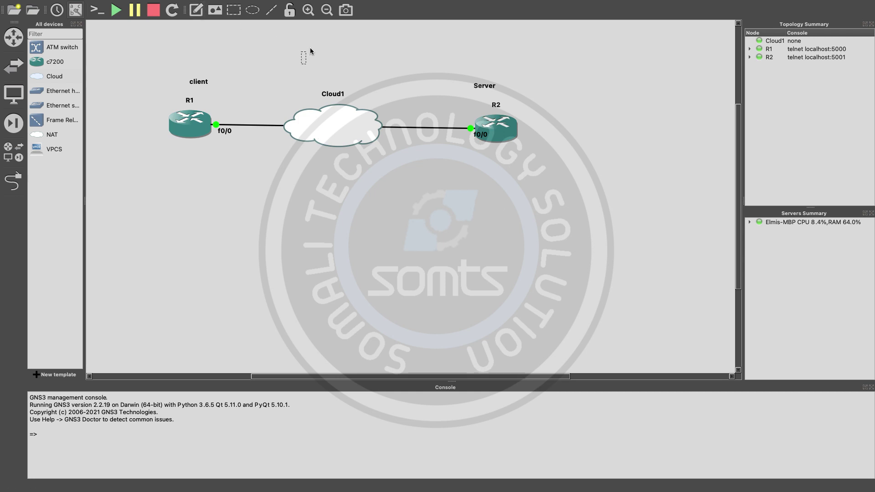
{"action": "type", "text": "SSH-configuyra"}
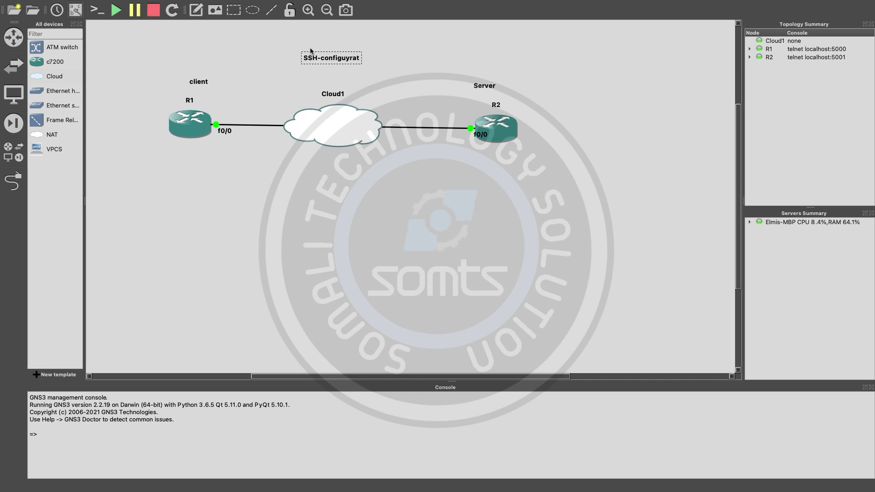
{"action": "key", "text": "BackSpace"}
{"action": "type", "text": "ration"}
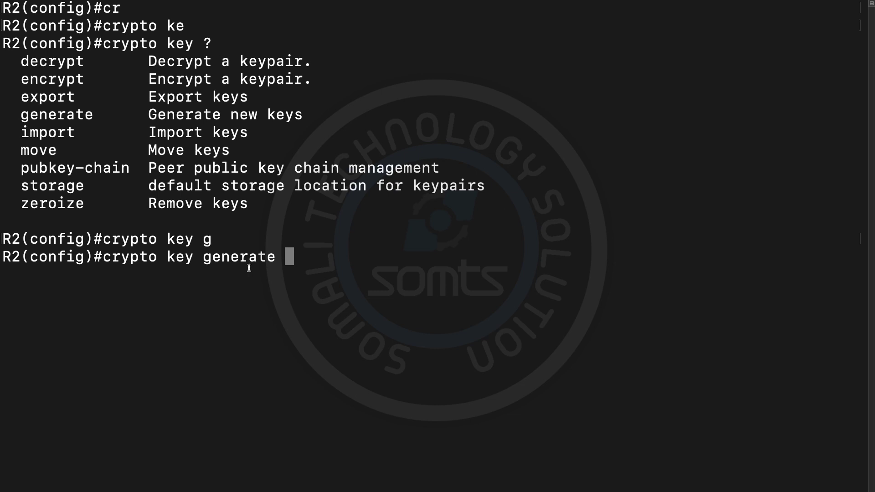
Step: Set R2's domain name with 'ip domain name ccna.local'
{"action": "key", "text": "BackSpace"}
{"action": "key", "text": "BackSpace"}
{"action": "key", "text": "BackSpace"}
{"action": "key", "text": "BackSpace"}
{"action": "key", "text": "BackSpace"}
{"action": "key", "text": "BackSpace"}
{"action": "key", "text": "BackSpace"}
{"action": "key", "text": "BackSpace"}
{"action": "key", "text": "BackSpace"}
{"action": "key", "text": "BackSpace"}
{"action": "key", "text": "BackSpace"}
{"action": "key", "text": "BackSpace"}
{"action": "key", "text": "BackSpace"}
{"action": "key", "text": "BackSpace"}
{"action": "key", "text": "BackSpace"}
{"action": "key", "text": "BackSpace"}
{"action": "key", "text": "BackSpace"}
{"action": "key", "text": "BackSpace"}
{"action": "key", "text": "BackSpace"}
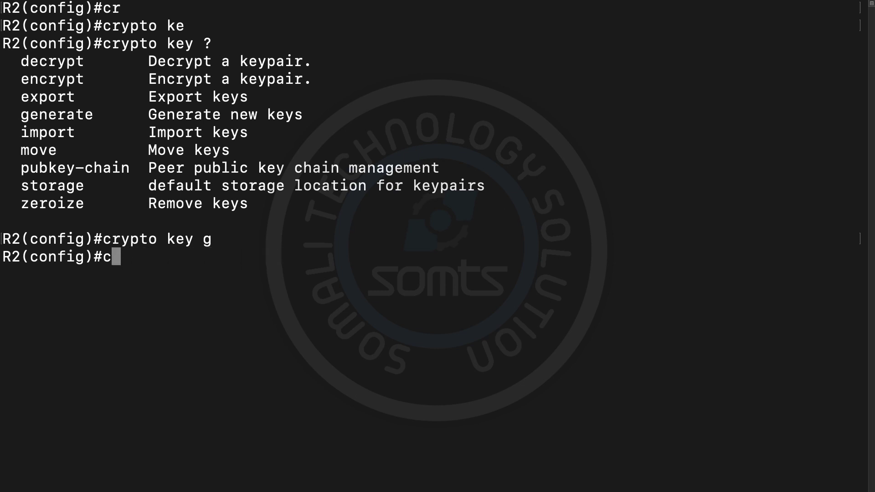
{"action": "key", "text": "BackSpace"}
{"action": "type", "text": "ip domain name ccna.local"}
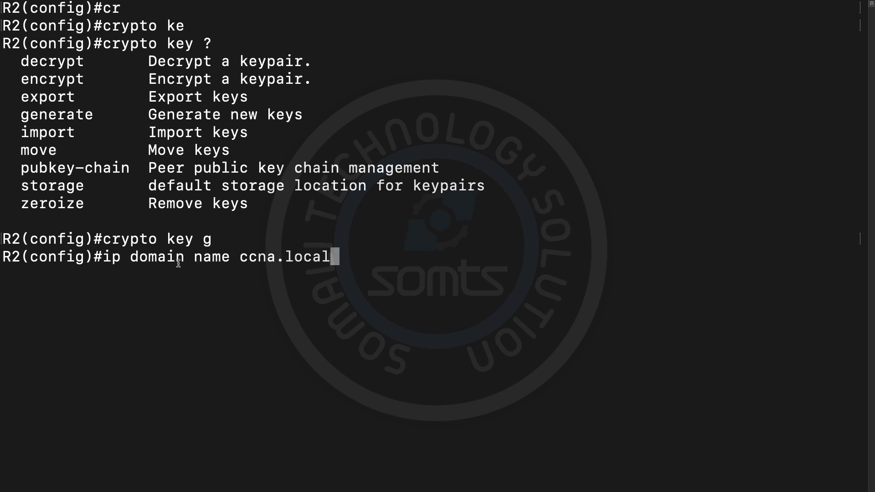
{"action": "left_click_drag", "start_coordinate": [192, 258], "coordinate": [103, 258]}
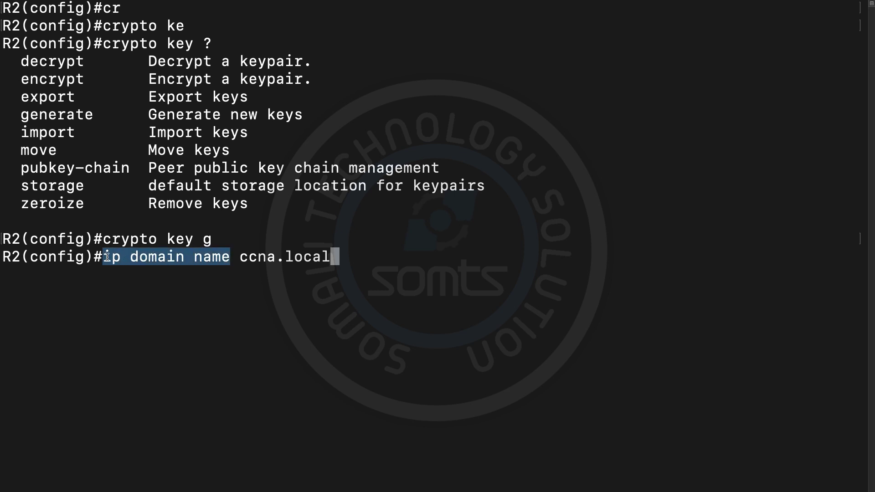
{"action": "left_click", "coordinate": [243, 259]}
{"action": "left_click_drag", "start_coordinate": [242, 258], "coordinate": [329, 259]}
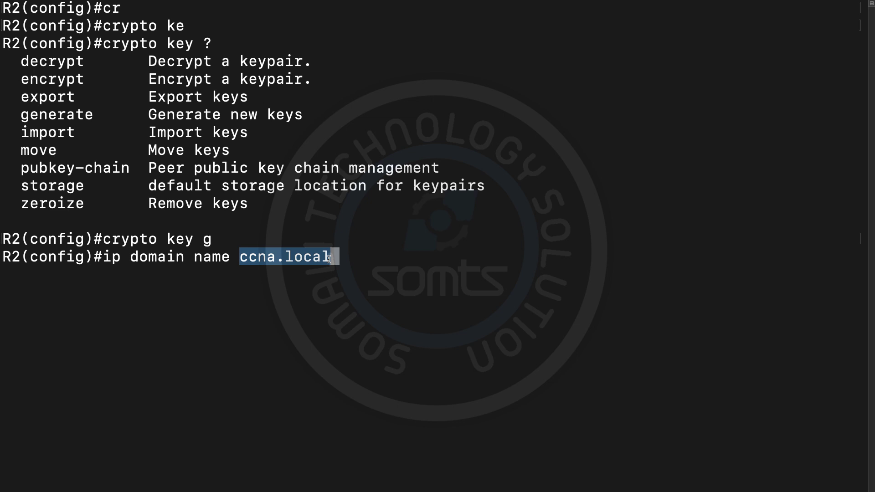
{"action": "left_click", "coordinate": [320, 266]}
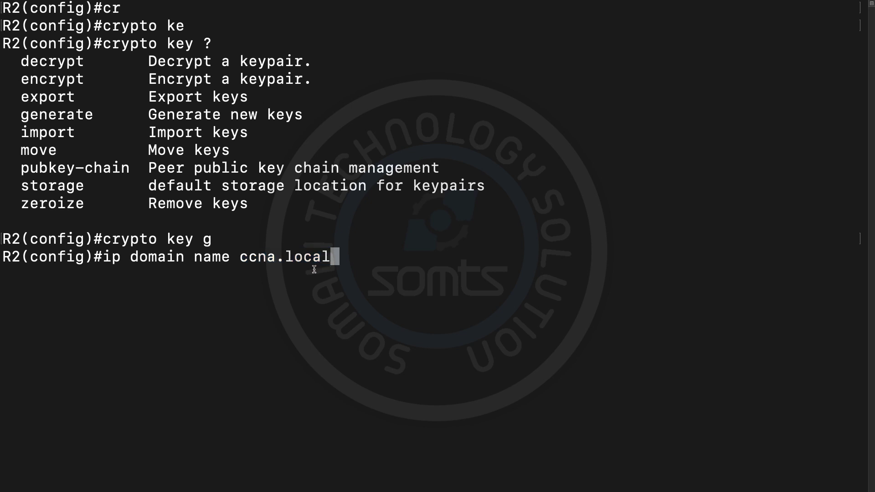
{"action": "key", "text": "Return"}
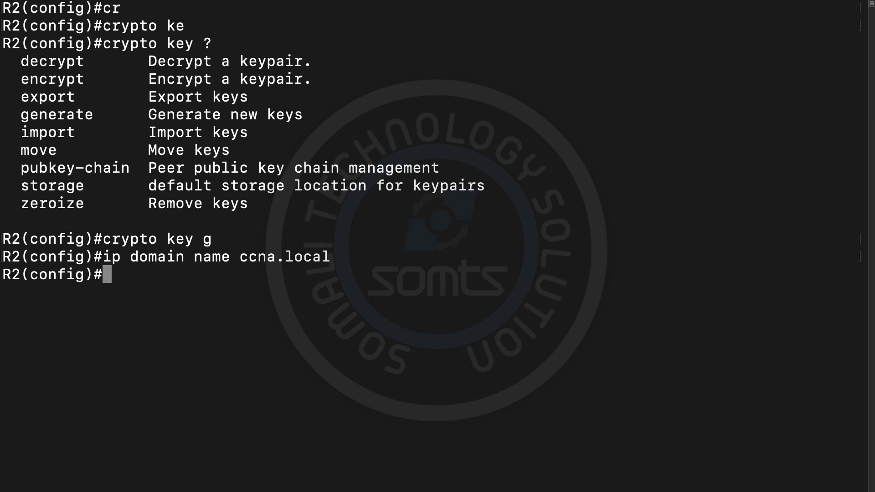
Step: Generate RSA keys on R2 with a 1024-bit modulus
{"action": "key", "text": "Up"}
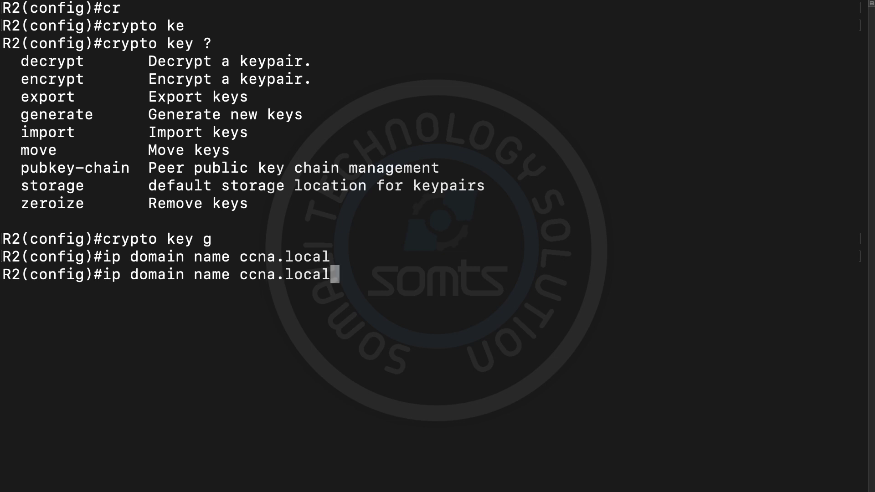
{"action": "key", "text": "Up"}
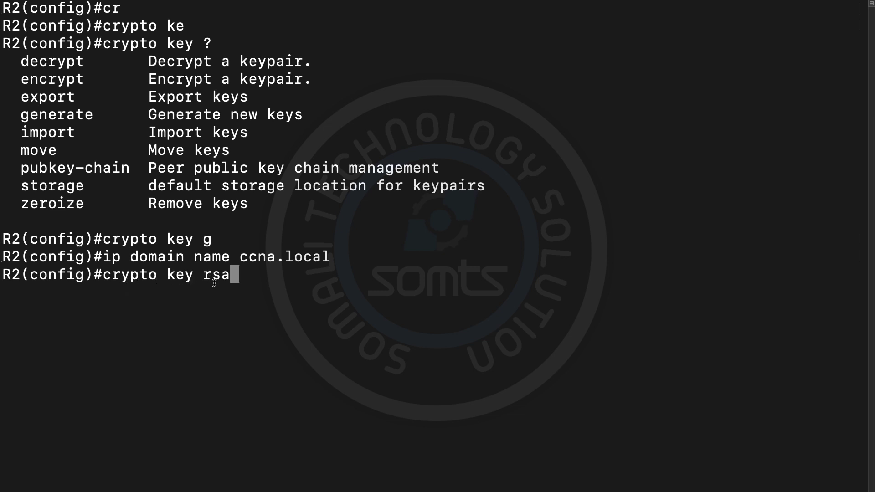
{"action": "key", "text": "BackSpace"}
{"action": "key", "text": "BackSpace"}
{"action": "key", "text": "BackSpace"}
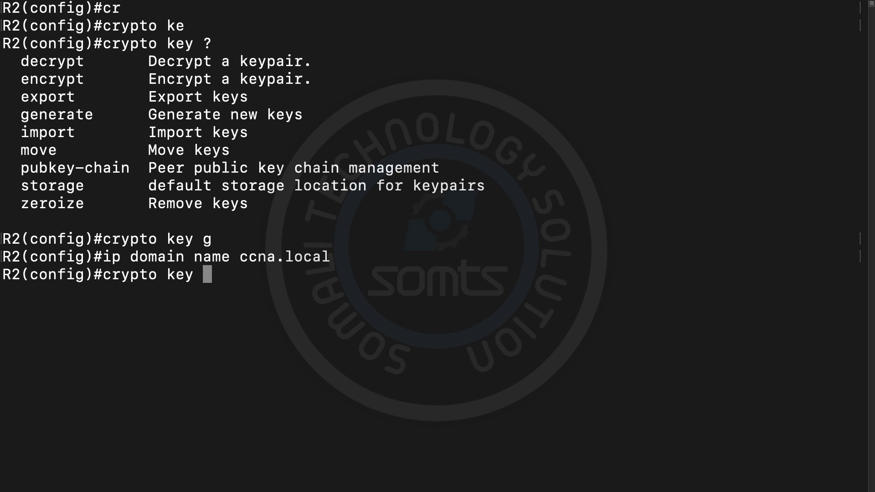
{"action": "type", "text": "ge"}
{"action": "key", "text": "Tab"}
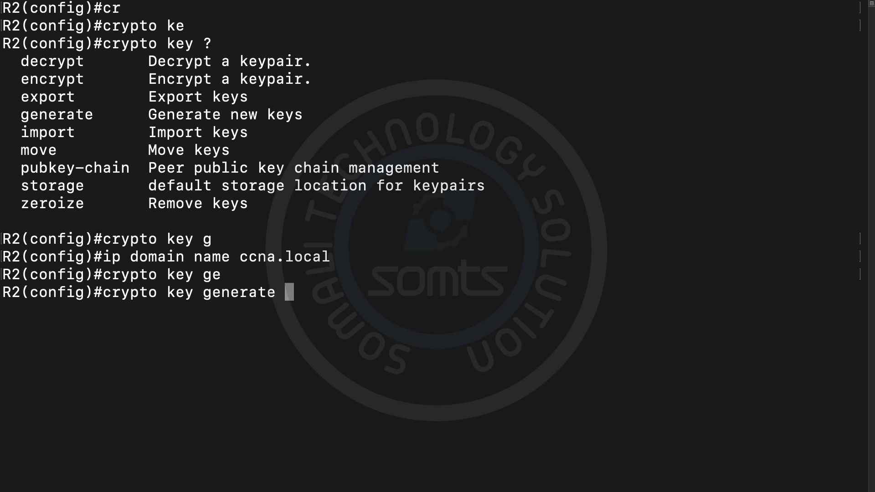
{"action": "type", "text": "?"}
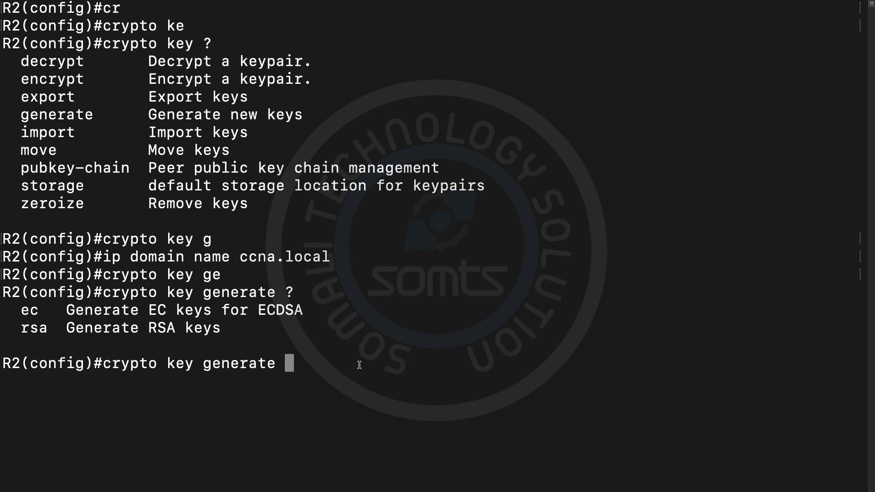
{"action": "type", "text": "rsa"}
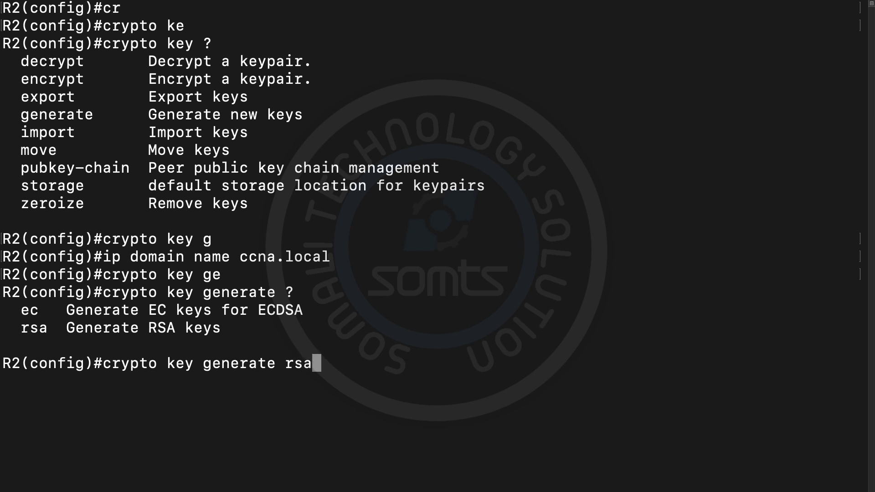
{"action": "key", "text": "Return"}
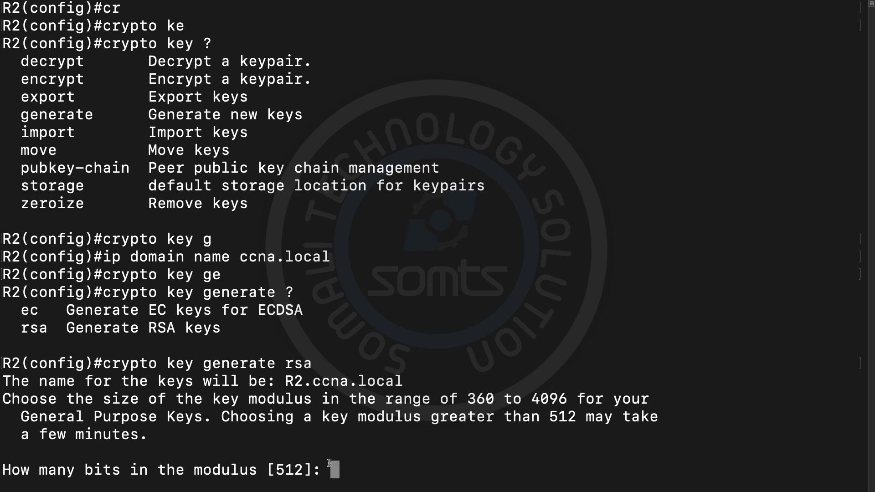
{"action": "type", "text": "10"}
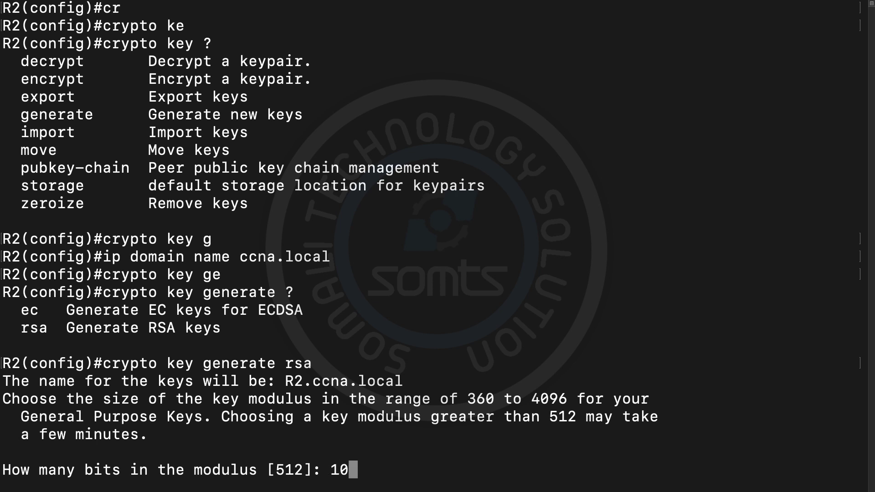
{"action": "type", "text": "24"}
{"action": "key", "text": "Return"}
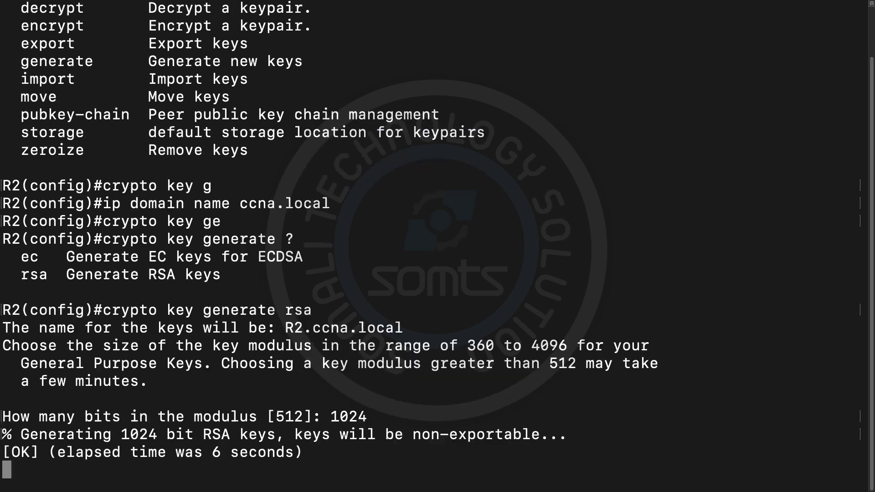
{"action": "key", "text": "Return"}
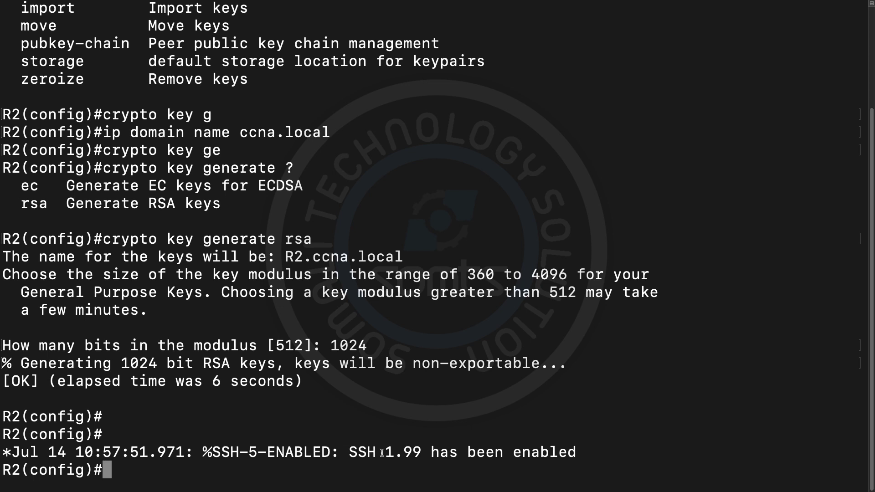
Step: Clear the console and set R2 to 'ip ssh version 2'
{"action": "key", "text": "super+k"}
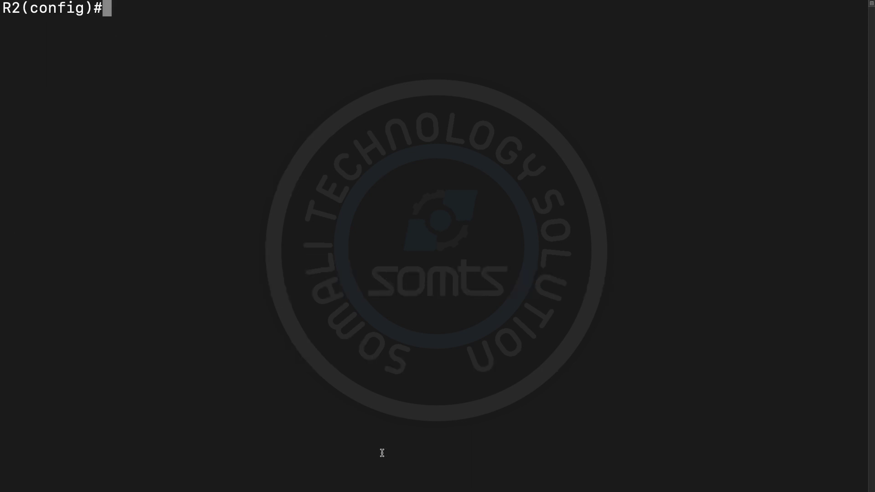
{"action": "key", "text": "Return"}
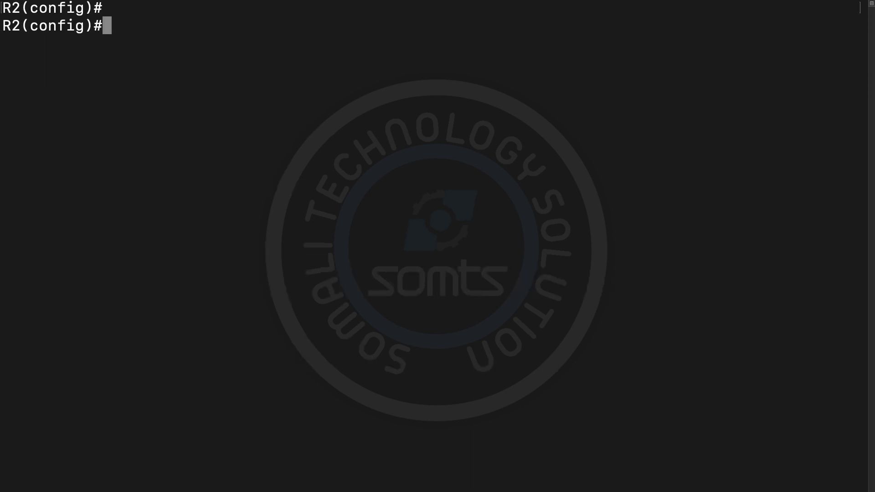
{"action": "type", "text": "ip ss"}
{"action": "key", "text": "Tab"}
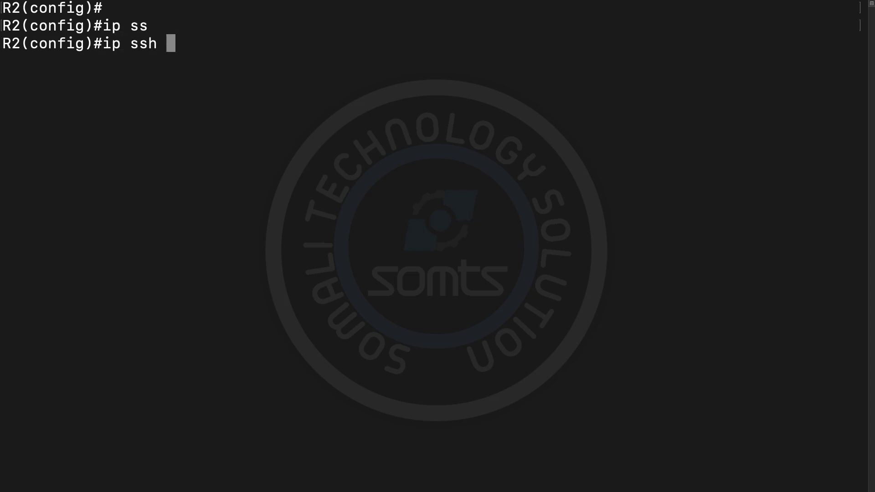
{"action": "type", "text": "ve"}
{"action": "key", "text": "Tab"}
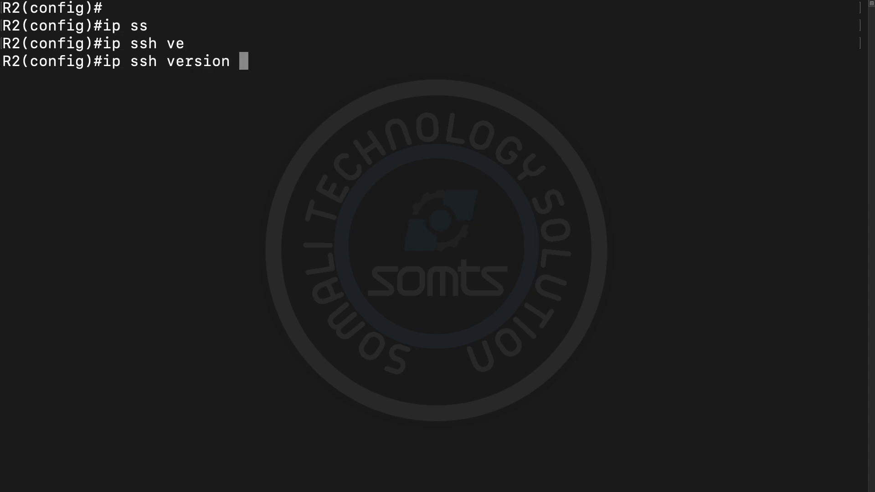
{"action": "type", "text": "2"}
{"action": "key", "text": "Return"}
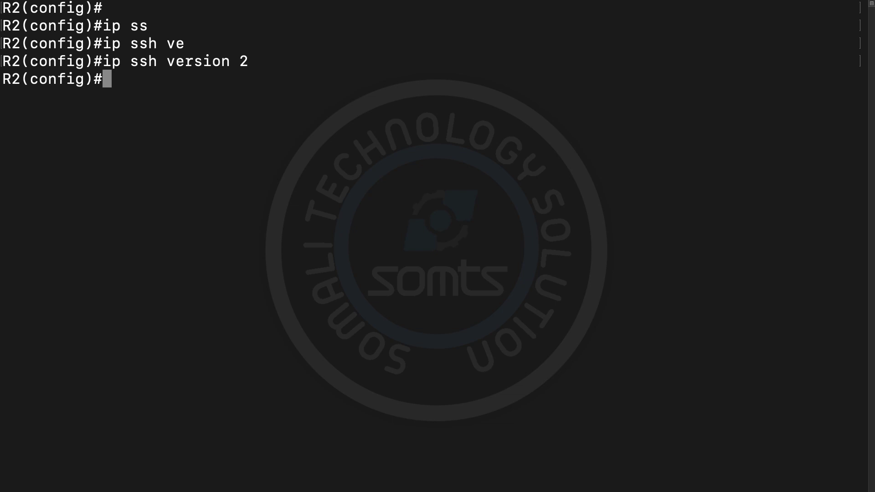
Step: Create a local user with privilege 15 and a password, then type 'line vty 0 4'
{"action": "type", "text": "username "}
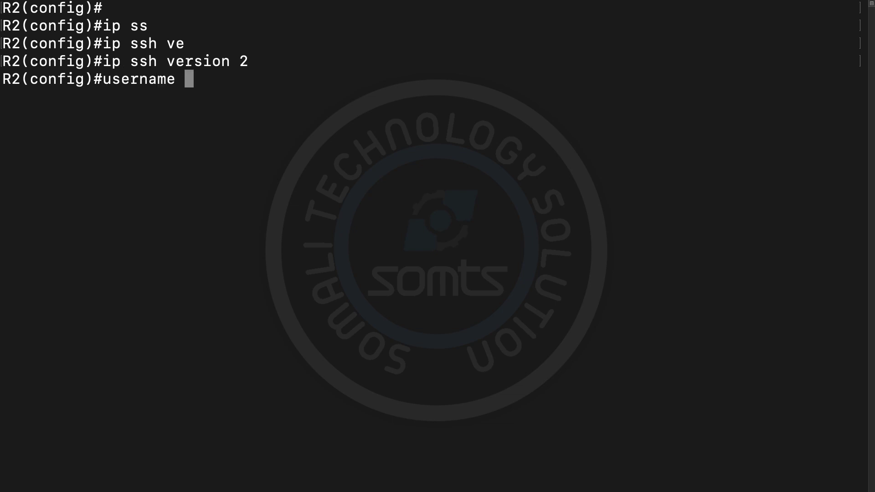
{"action": "type", "text": "somts"}
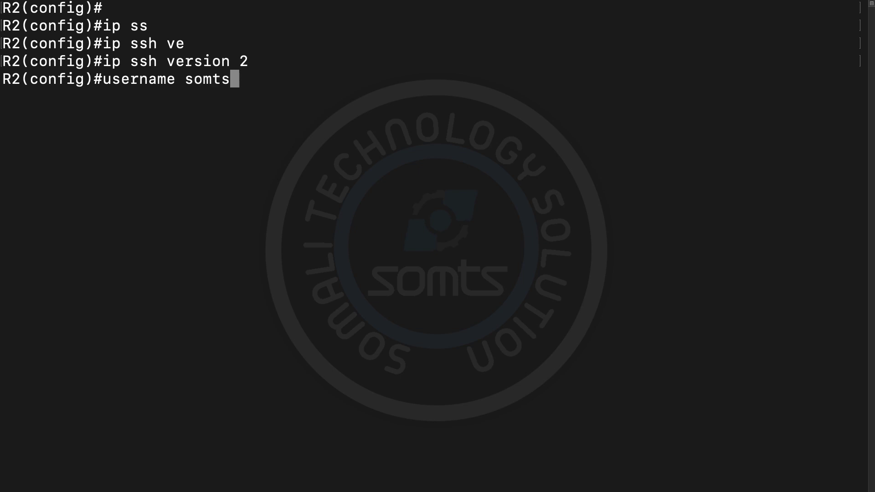
{"action": "type", "text": " pr"}
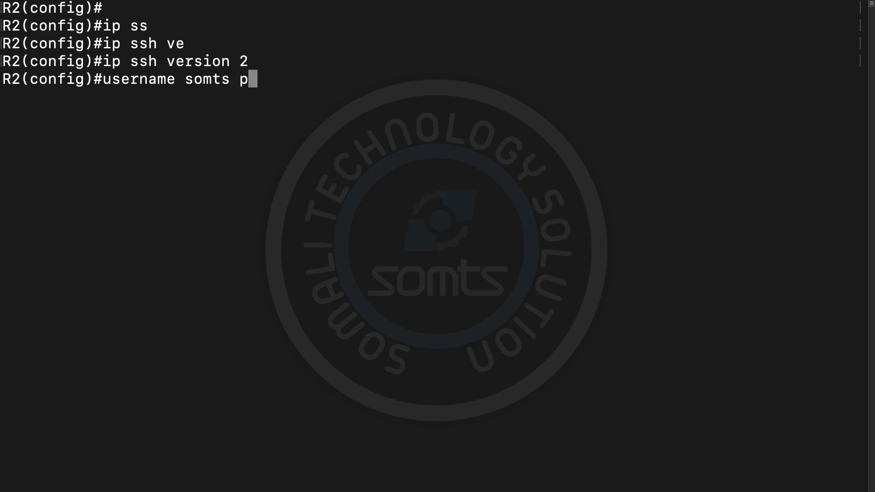
{"action": "key", "text": "Tab"}
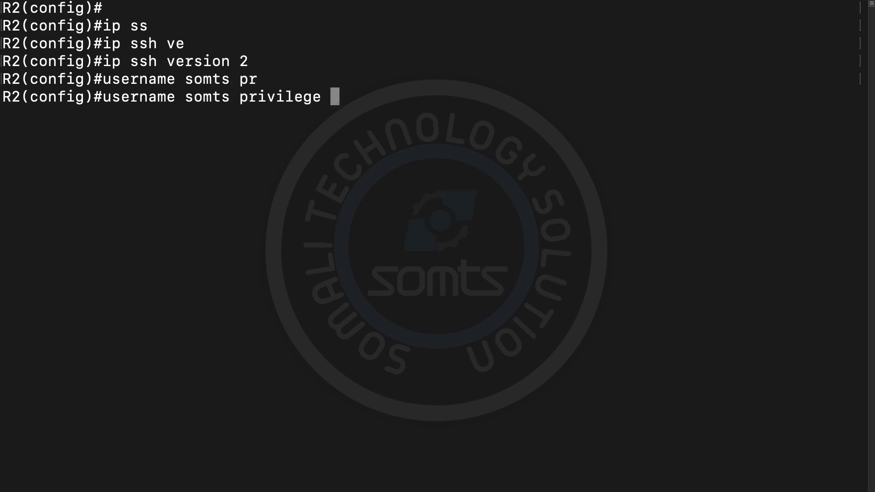
{"action": "type", "text": "15 "}
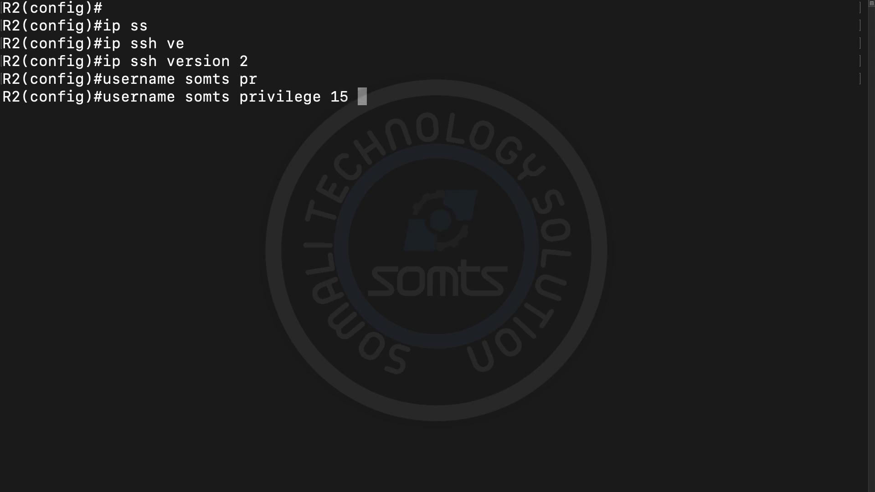
{"action": "type", "text": "pass"}
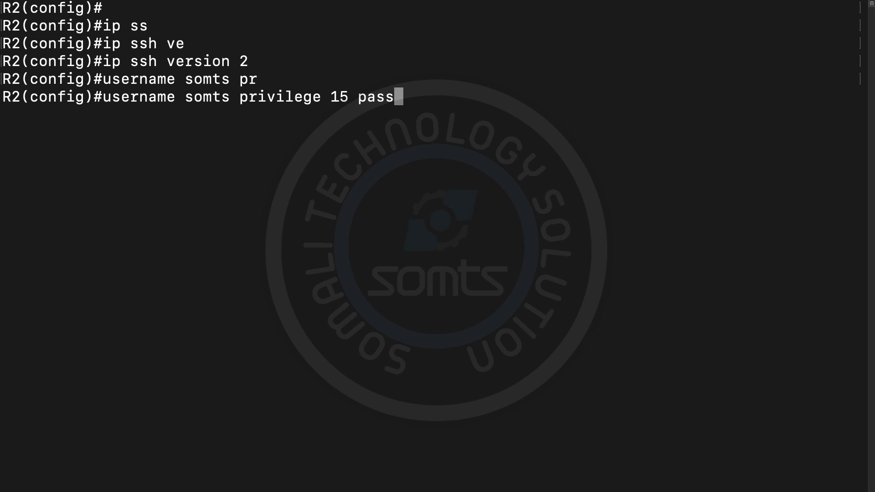
{"action": "key", "text": "Tab"}
{"action": "type", "text": "ccna"}
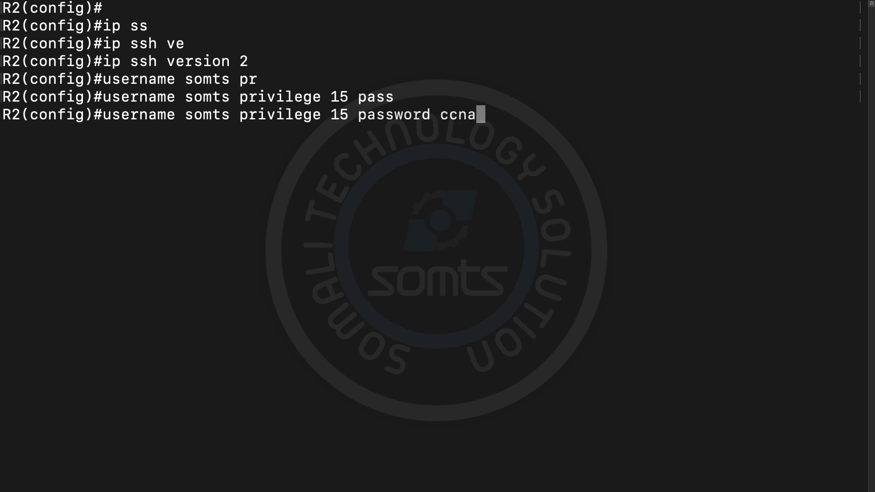
{"action": "key", "text": "Return"}
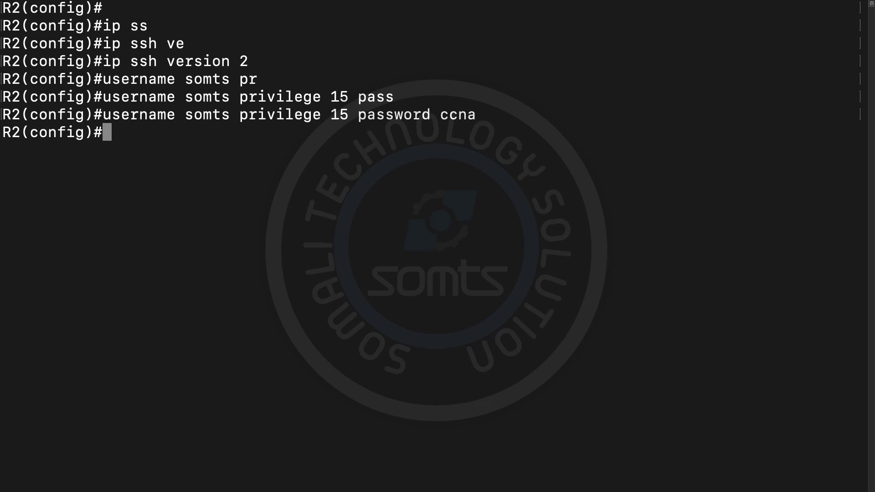
{"action": "type", "text": "line vt"}
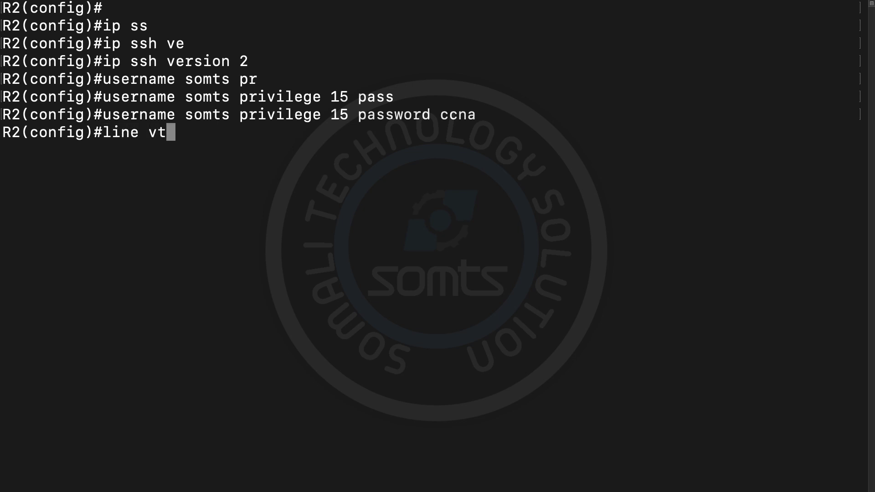
{"action": "type", "text": "y 0 4"}
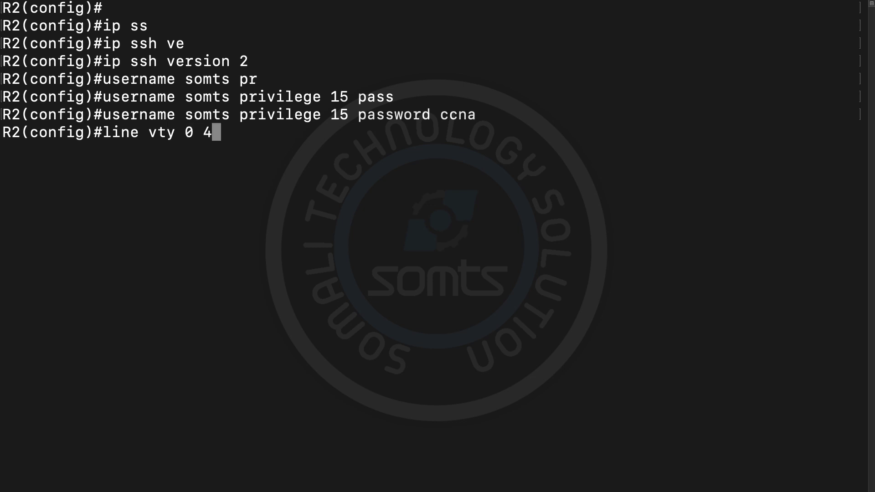
Step: Give VTY lines 0 4 a line password and enable 'login local'
{"action": "key", "text": "Return"}
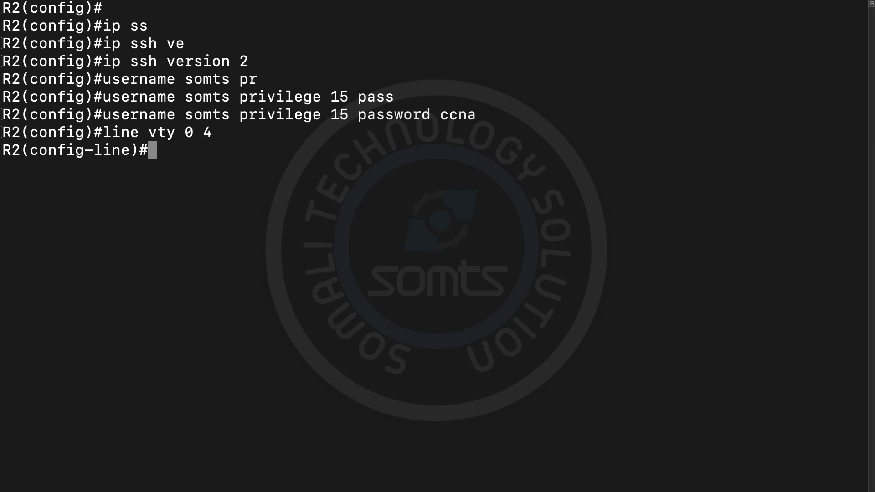
{"action": "type", "text": "loging"}
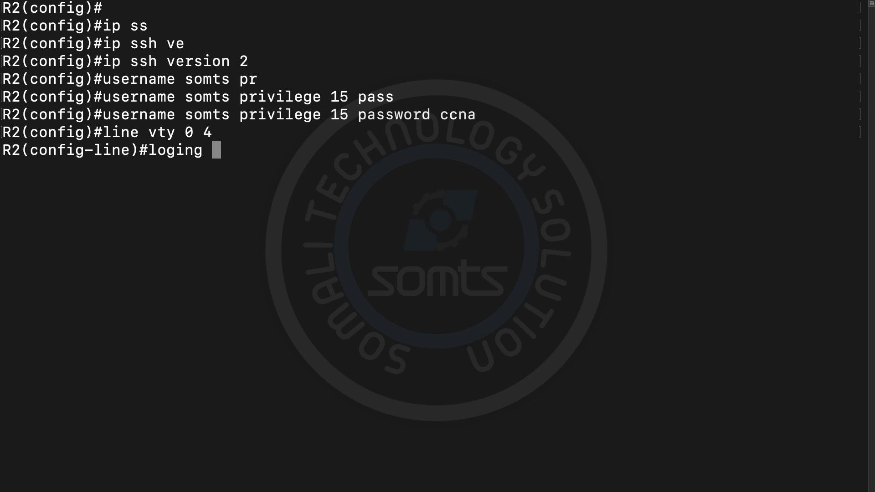
{"action": "key", "text": "BackSpace"}
{"action": "key", "text": "BackSpace"}
{"action": "key", "text": "BackSpace"}
{"action": "key", "text": "BackSpace"}
{"action": "key", "text": "BackSpace"}
{"action": "key", "text": "BackSpace"}
{"action": "key", "text": "BackSpace"}
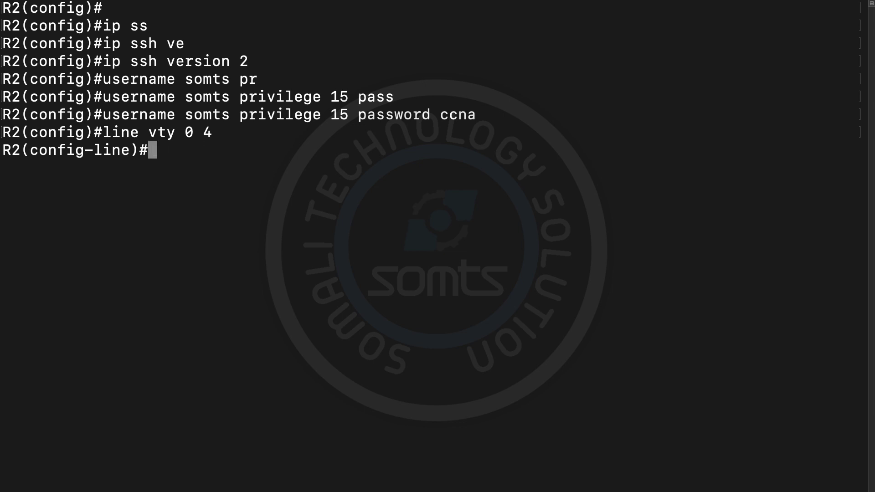
{"action": "type", "text": "pass"}
{"action": "key", "text": "Tab"}
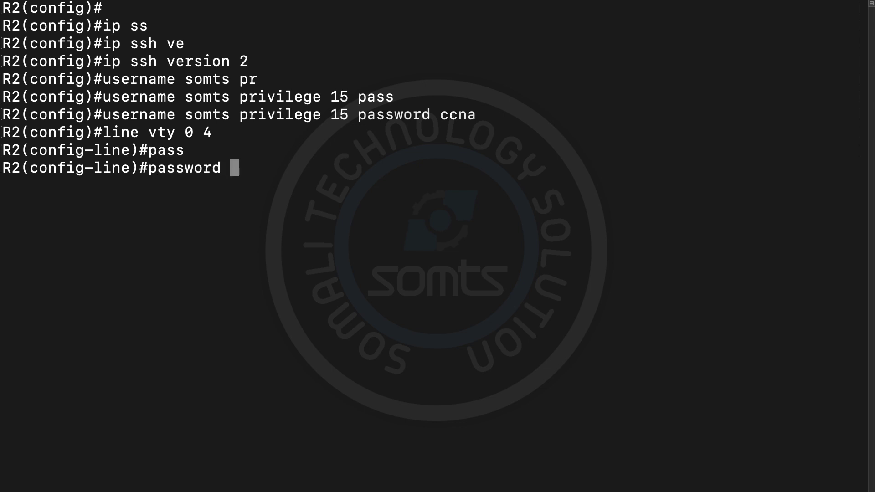
{"action": "type", "text": "cisco"}
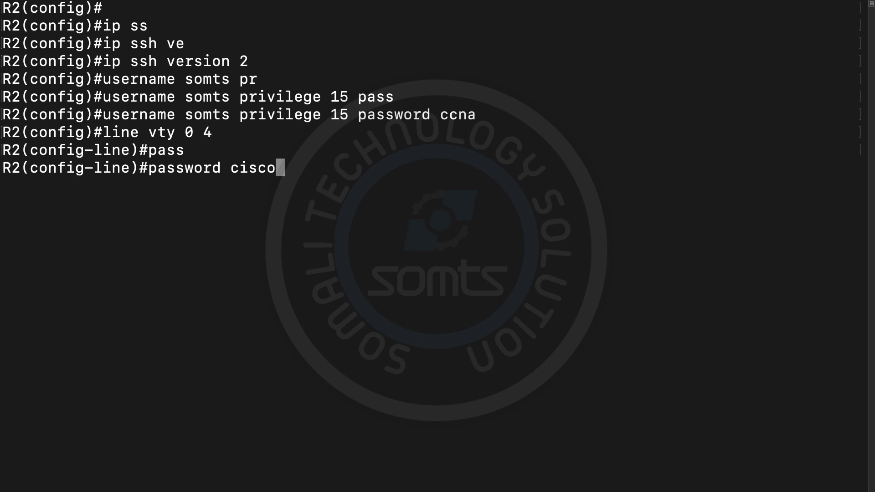
{"action": "key", "text": "Return"}
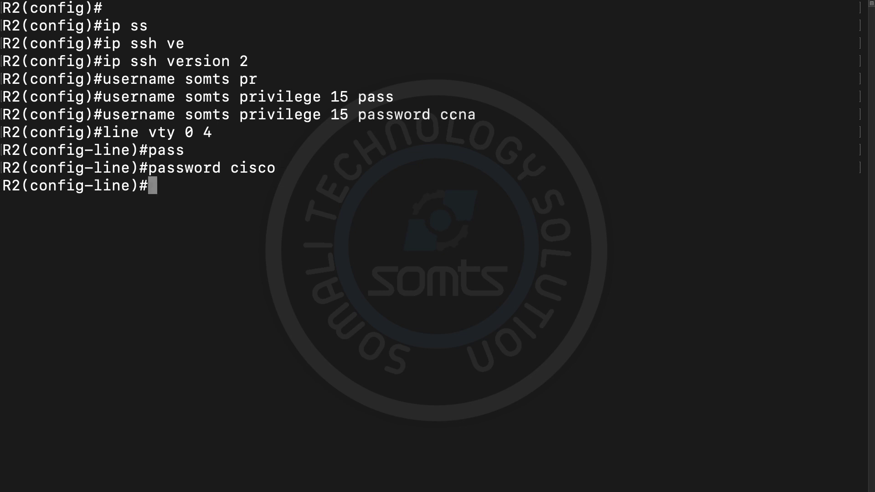
{"action": "type", "text": "login"}
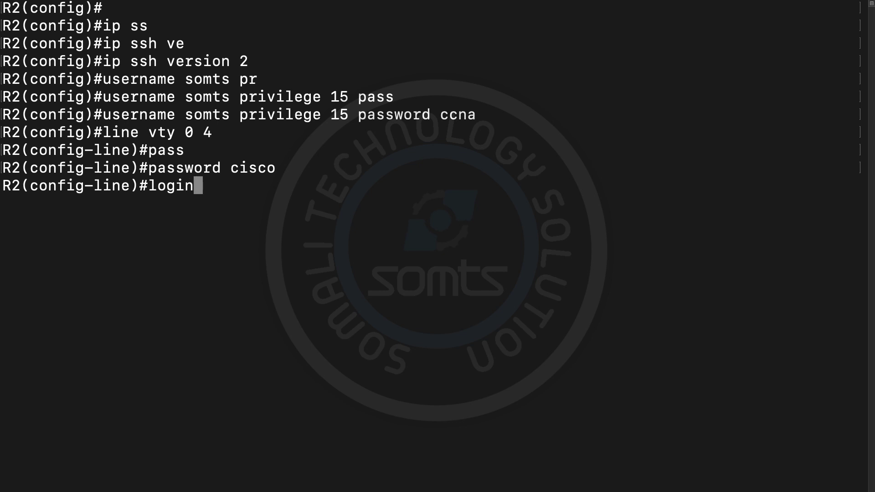
{"action": "type", "text": " local"}
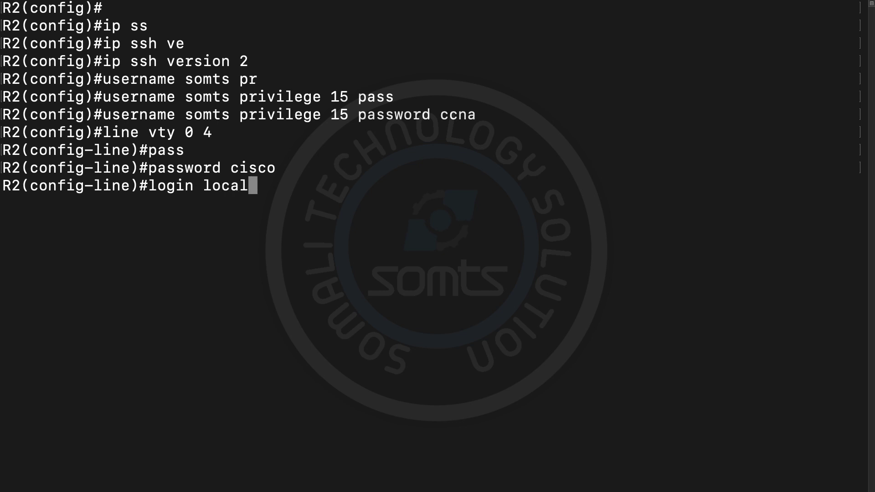
{"action": "key", "text": "Return"}
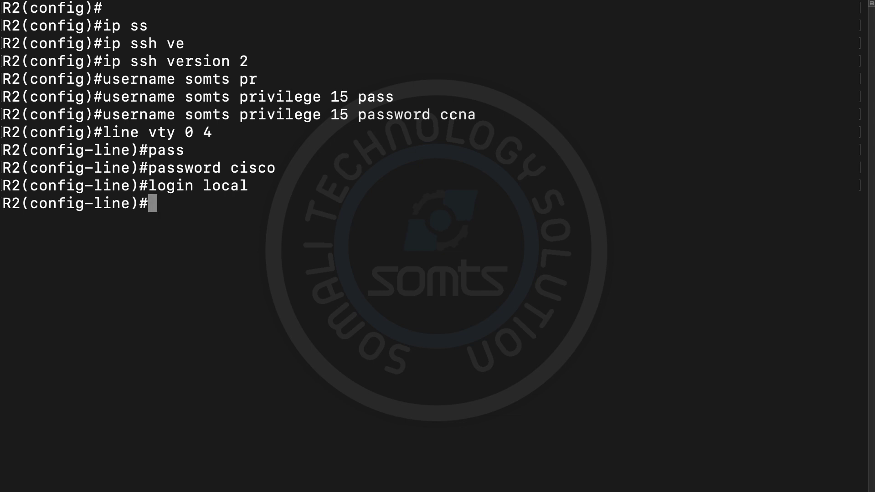
Step: List the transport input protocol options (ssh, telnet, udptn) for R2's vty lines
{"action": "type", "text": "tr"}
{"action": "key", "text": "Tab"}
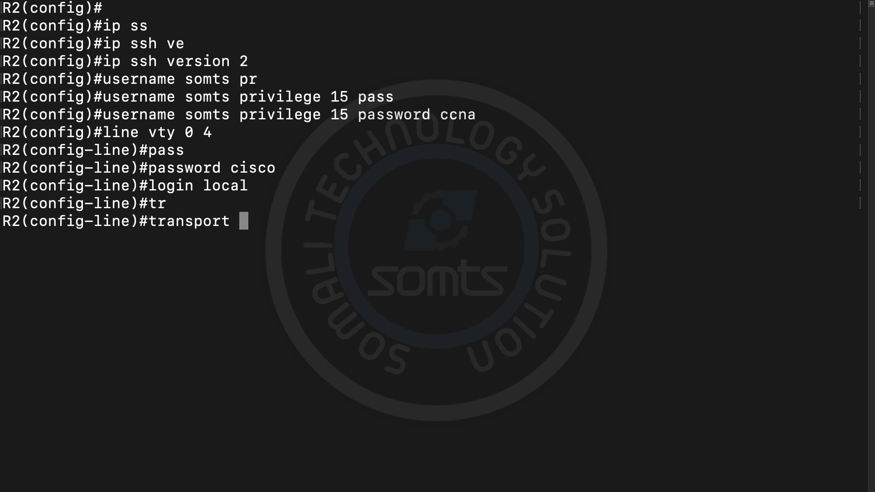
{"action": "type", "text": "in"}
{"action": "key", "text": "Tab"}
{"action": "type", "text": "?"}
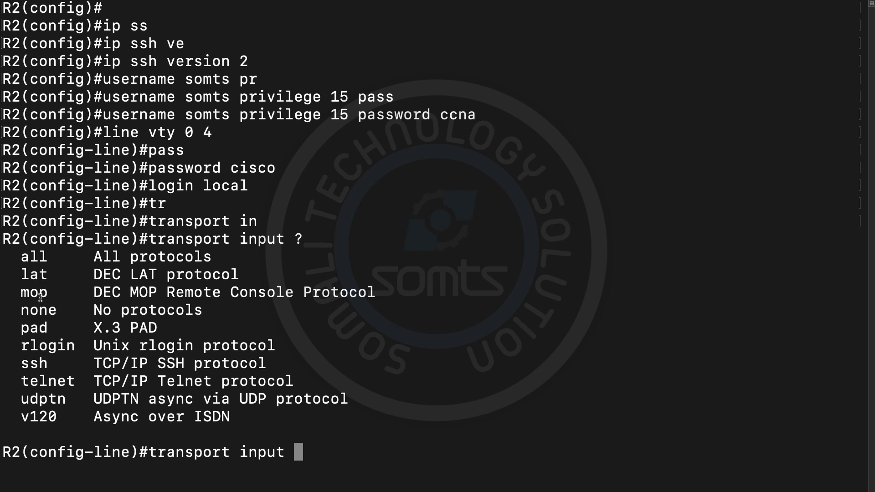
{"action": "left_click_drag", "start_coordinate": [49, 365], "coordinate": [18, 367]}
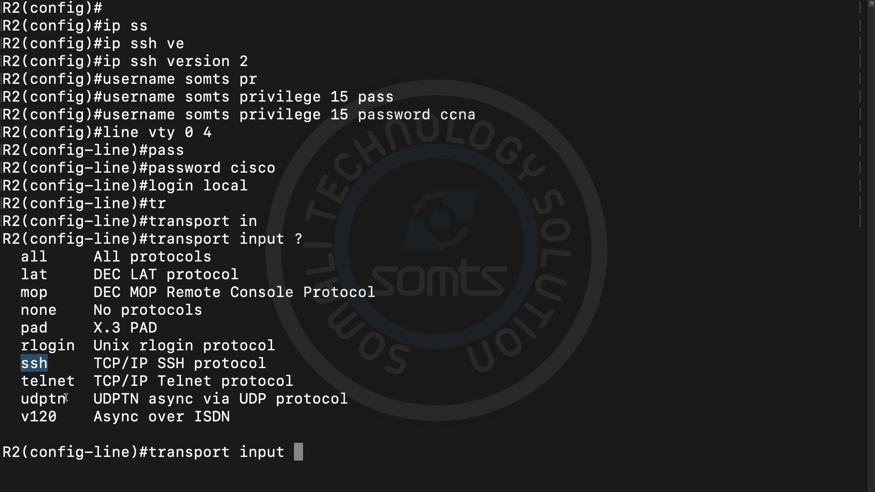
{"action": "left_click_drag", "start_coordinate": [66, 400], "coordinate": [43, 364]}
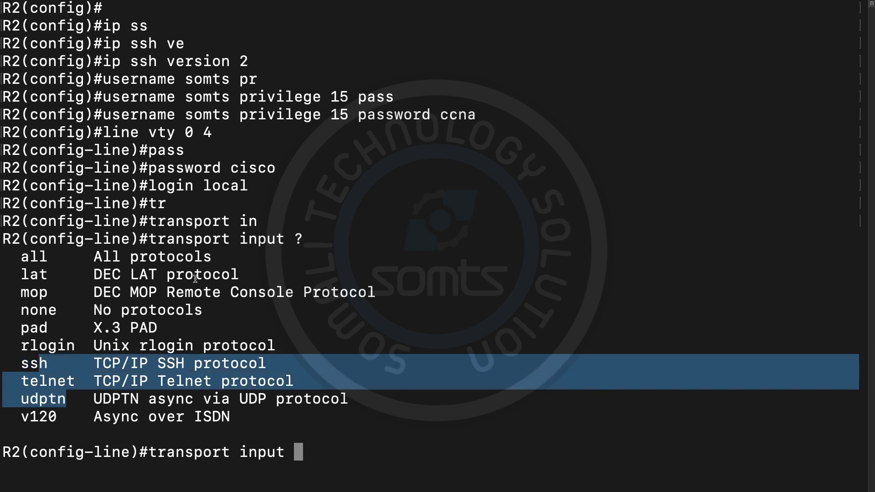
{"action": "left_click", "coordinate": [321, 248]}
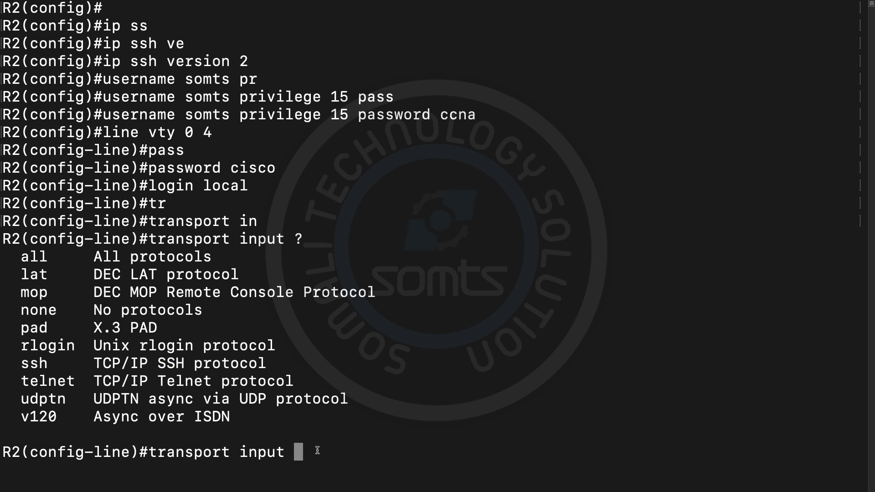
Step: Apply 'transport input ssh' to the vty lines and exit configuration mode with 'end'
{"action": "type", "text": "ssh"}
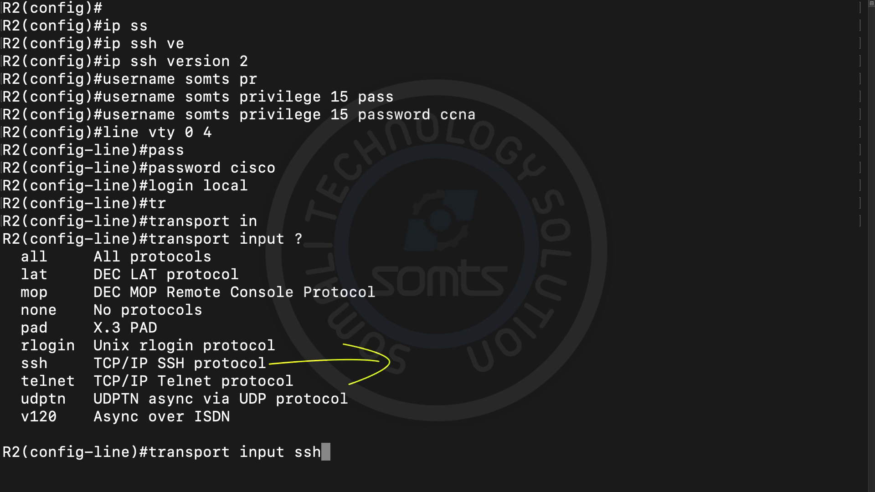
{"action": "key", "text": "Return"}
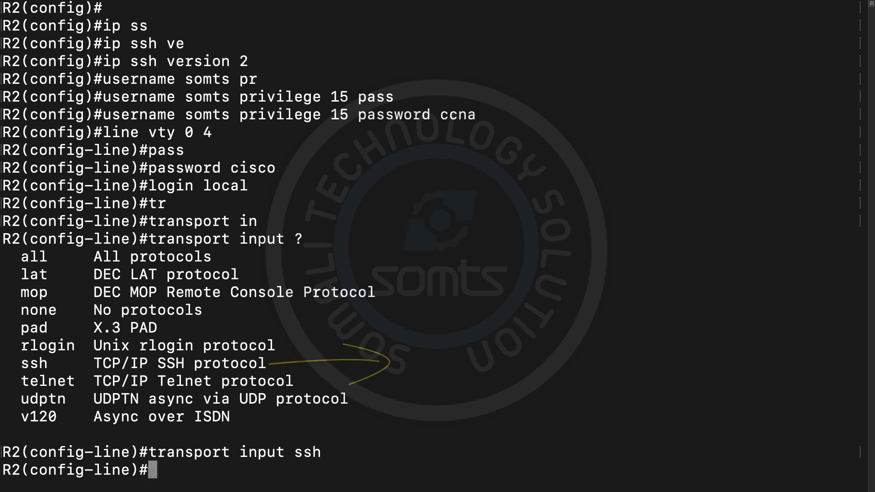
{"action": "type", "text": "end"}
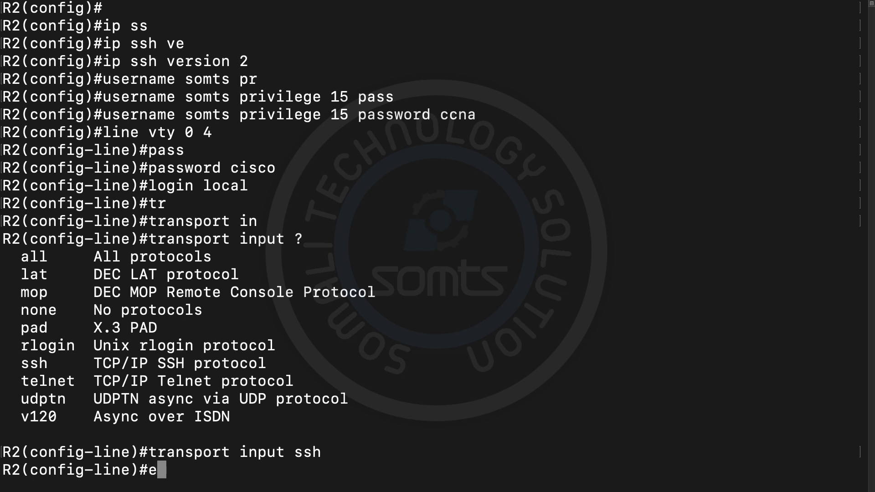
{"action": "key", "text": "Return"}
{"action": "key", "text": "Return"}
{"action": "key", "text": "Return"}
{"action": "key", "text": "Return"}
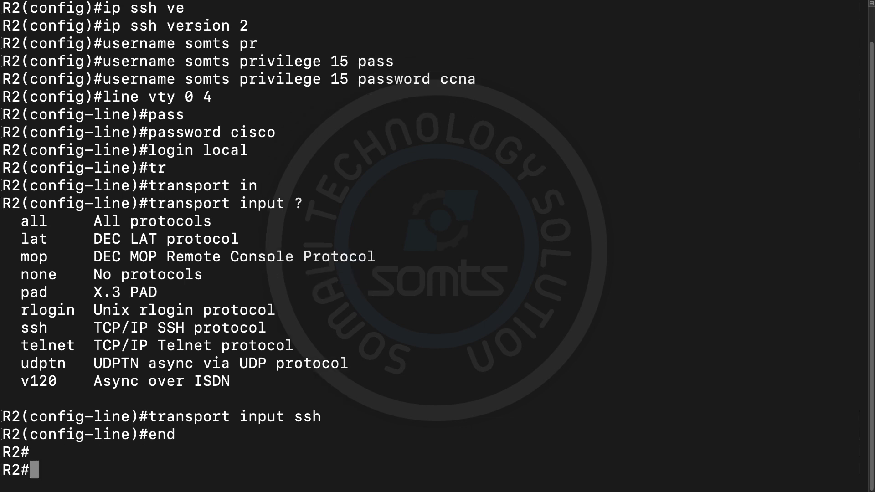
Step: Clear R2's console, print fresh R2# prompts, and bring the GNS3 topology back into view
{"action": "key", "text": "super+k"}
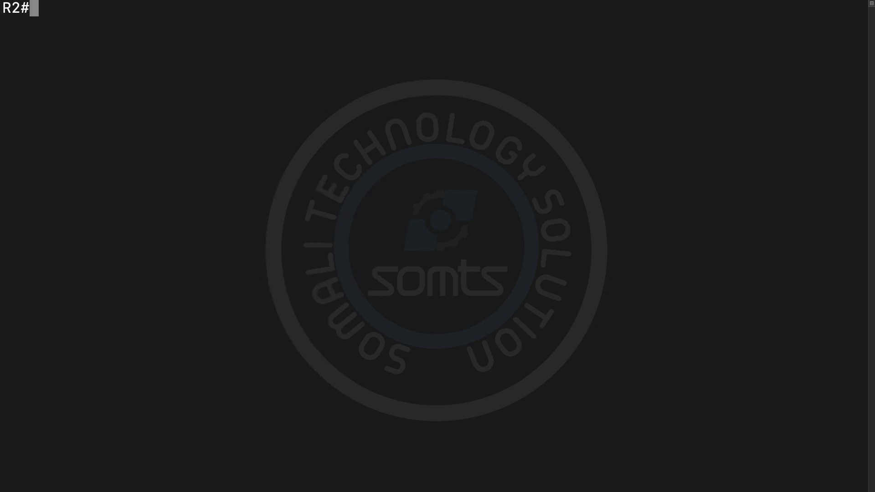
{"action": "key", "text": "Return"}
{"action": "key", "text": "Return"}
{"action": "key", "text": "Return"}
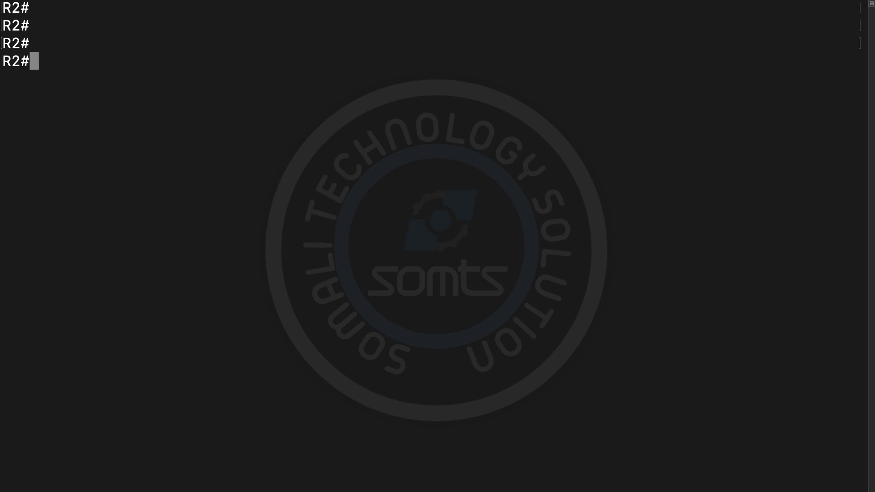
{"action": "key", "text": "super+Tab"}
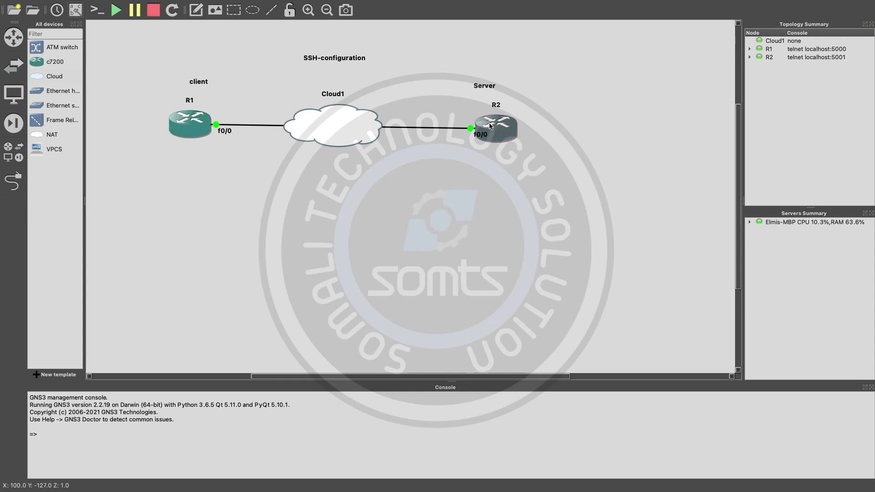
{"action": "mouse_move", "coordinate": [490, 126]}
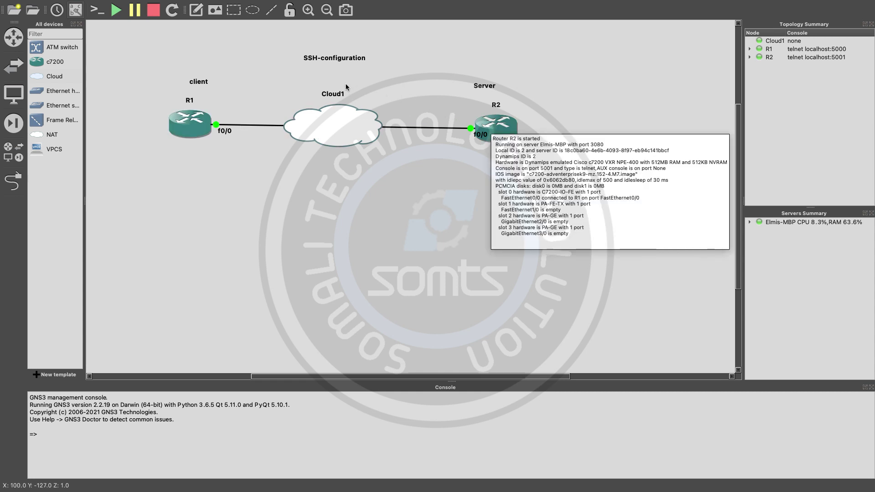
Step: Start a packet capture on the Cloud1–R2 link and confirm it to launch Wireshark
{"action": "right_click", "coordinate": [400, 128]}
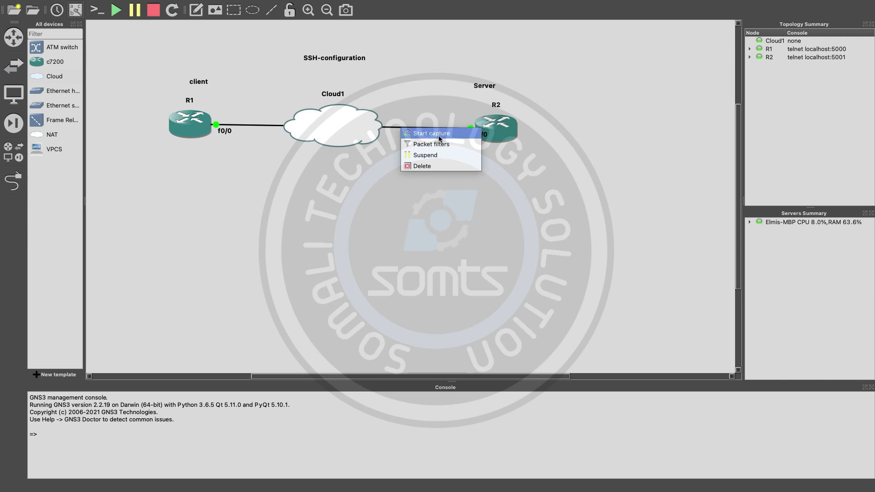
{"action": "left_click", "coordinate": [440, 138]}
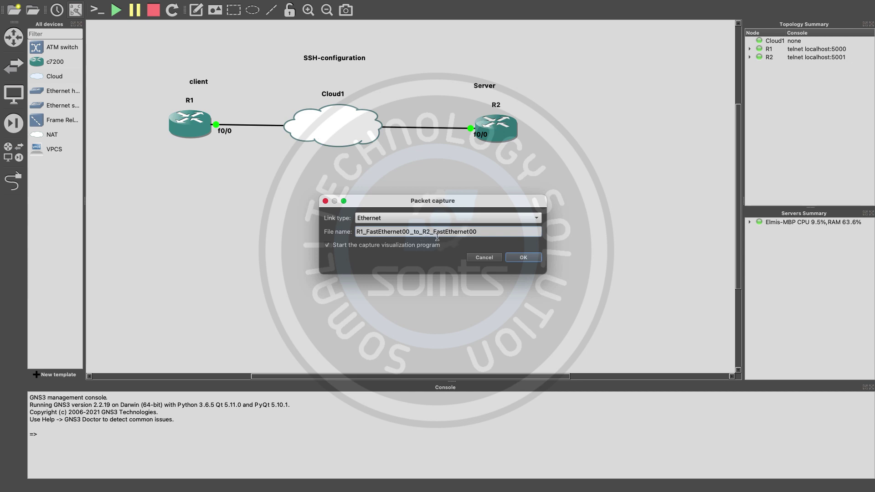
{"action": "left_click", "coordinate": [516, 258]}
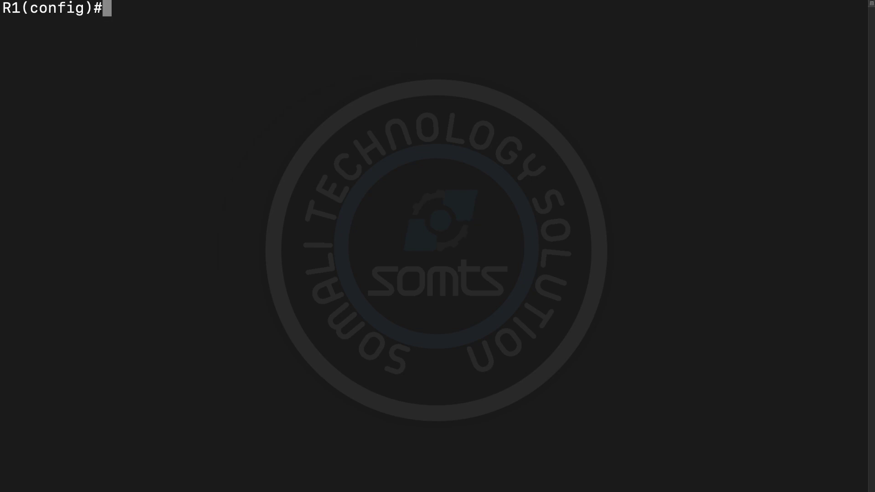
{"action": "type", "text": "end"}
{"action": "key", "text": "Return"}
{"action": "key", "text": "Return"}
{"action": "key", "text": "Return"}
{"action": "key", "text": "Return"}
{"action": "key", "text": "Return"}
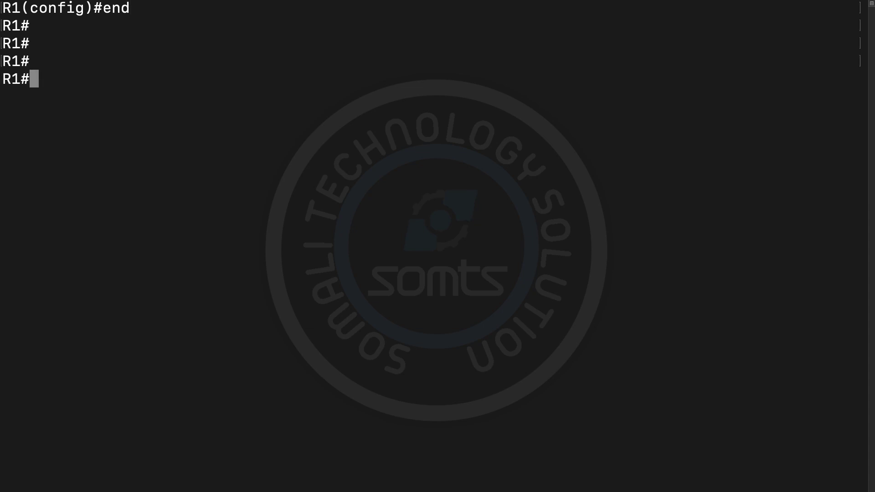
{"action": "type", "text": "p"}
{"action": "key", "text": "BackSpace"}
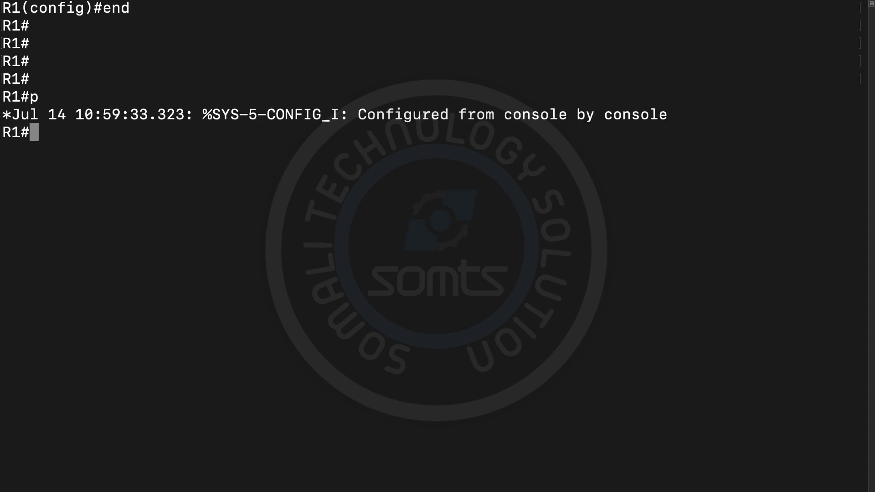
{"action": "type", "text": "ssh"}
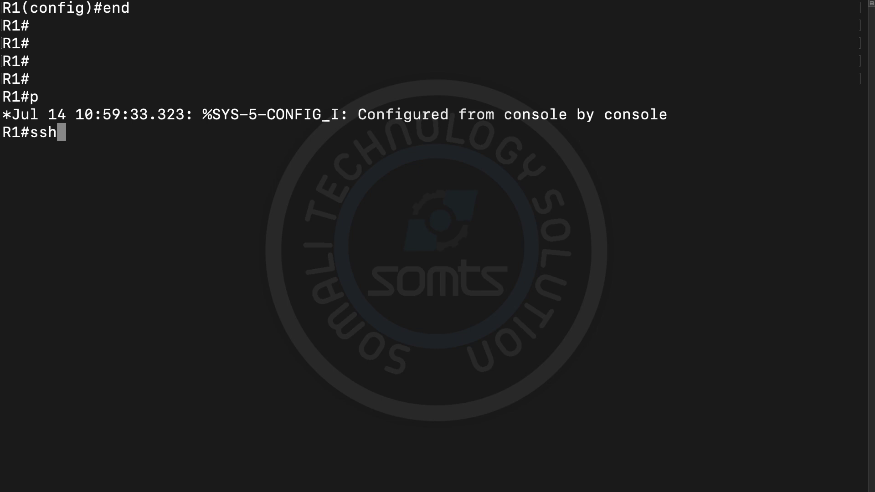
{"action": "key", "text": "BackSpace"}
{"action": "key", "text": "BackSpace"}
{"action": "key", "text": "BackSpace"}
{"action": "type", "text": "shh"}
{"action": "key", "text": "BackSpace"}
{"action": "key", "text": "BackSpace"}
{"action": "type", "text": "sh -l"}
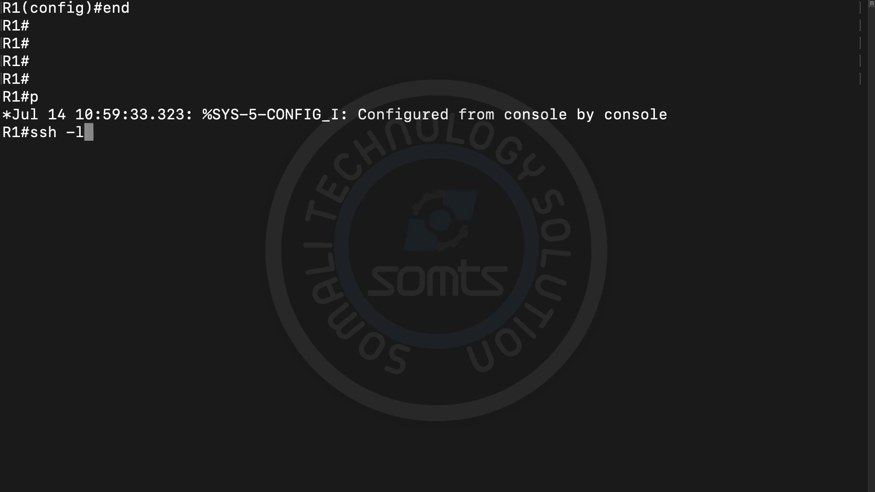
{"action": "type", "text": " e"}
{"action": "key", "text": "BackSpace"}
{"action": "type", "text": "somts"}
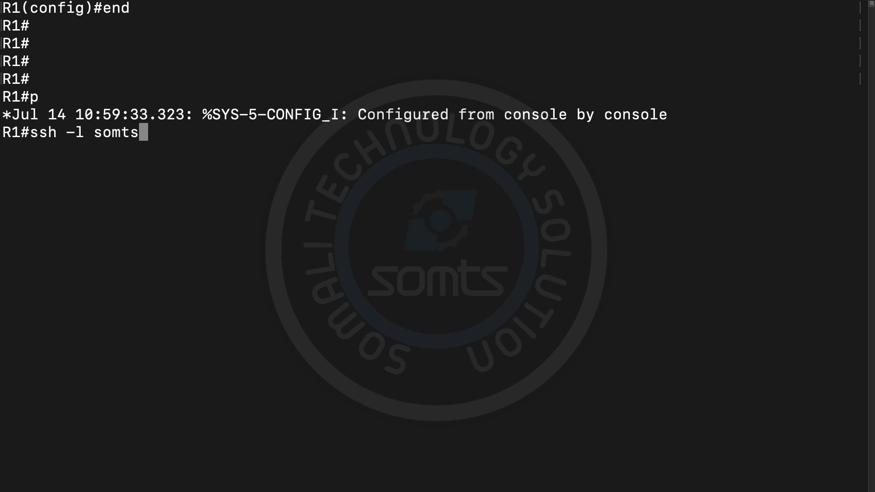
{"action": "type", "text": "@192."}
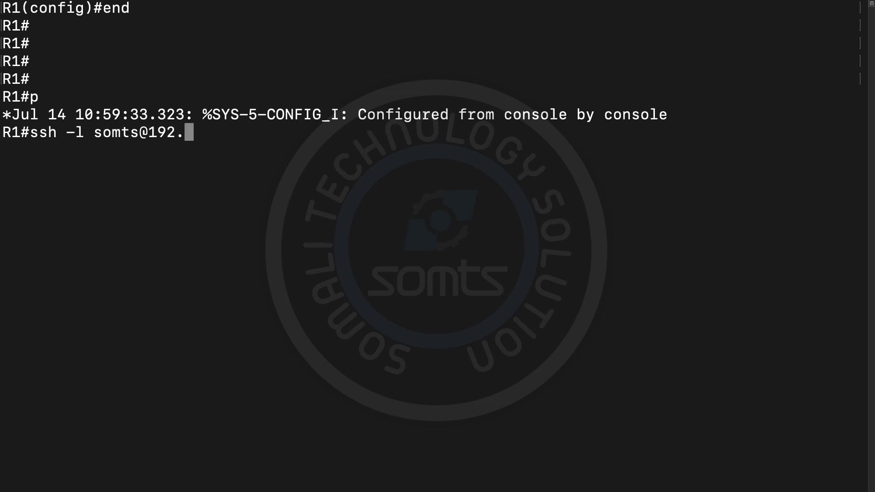
{"action": "type", "text": "168."}
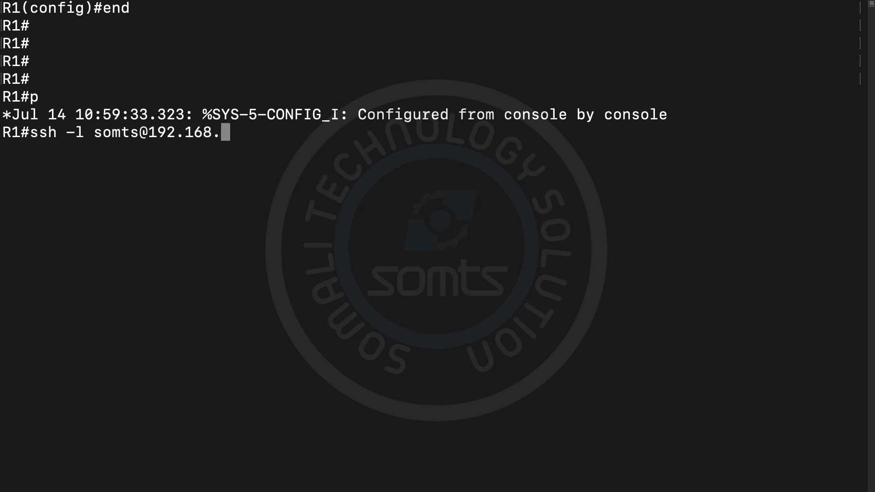
{"action": "type", "text": "1.2"}
{"action": "key", "text": "Return"}
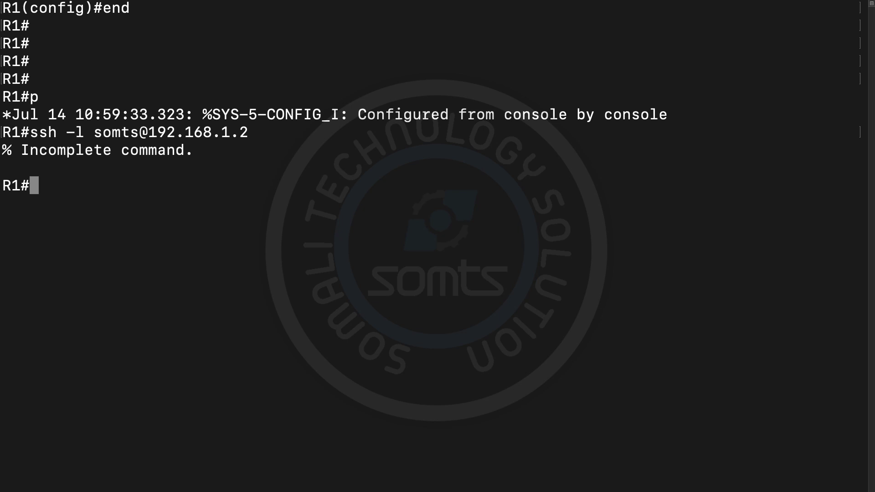
Step: Rerun as 'ssh -l' with the username and 192.168.1.2, then enter the password
{"action": "key", "text": "Up"}
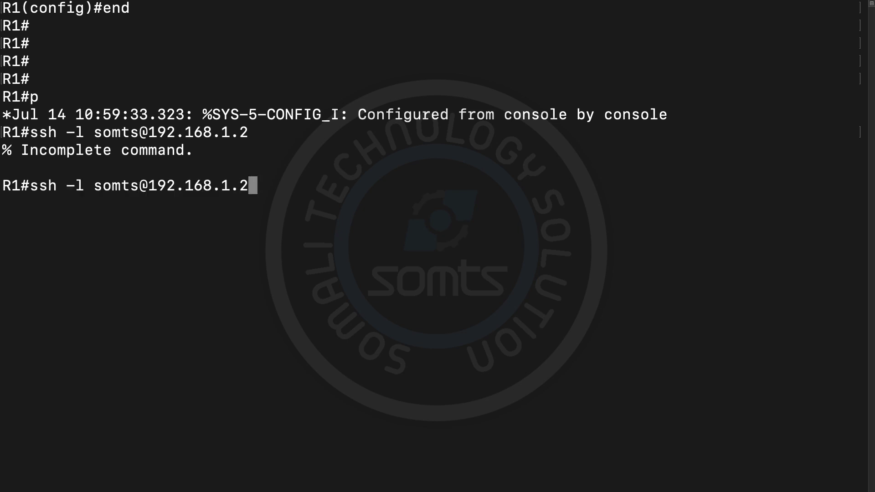
{"action": "key", "text": "BackSpace"}
{"action": "key", "text": "BackSpace"}
{"action": "key", "text": "BackSpace"}
{"action": "key", "text": "BackSpace"}
{"action": "key", "text": "BackSpace"}
{"action": "key", "text": "BackSpace"}
{"action": "key", "text": "BackSpace"}
{"action": "key", "text": "BackSpace"}
{"action": "key", "text": "BackSpace"}
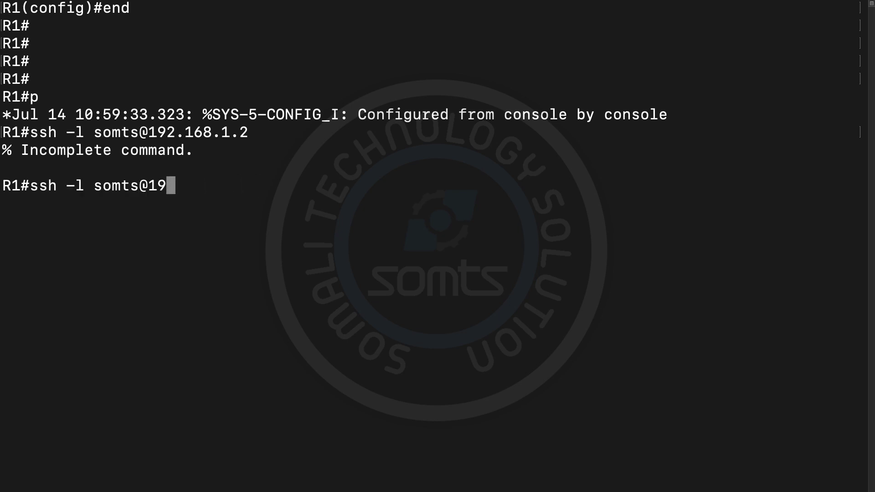
{"action": "key", "text": "BackSpace"}
{"action": "key", "text": "BackSpace"}
{"action": "key", "text": "BackSpace"}
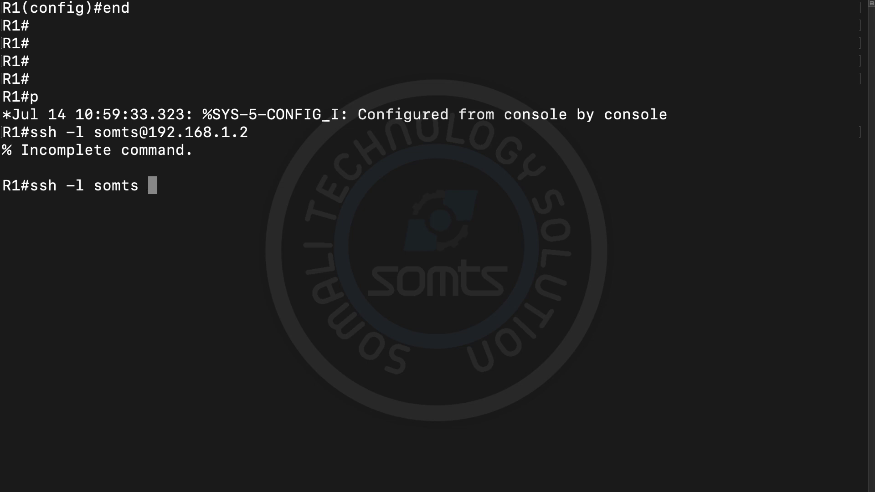
{"action": "type", "text": "192"}
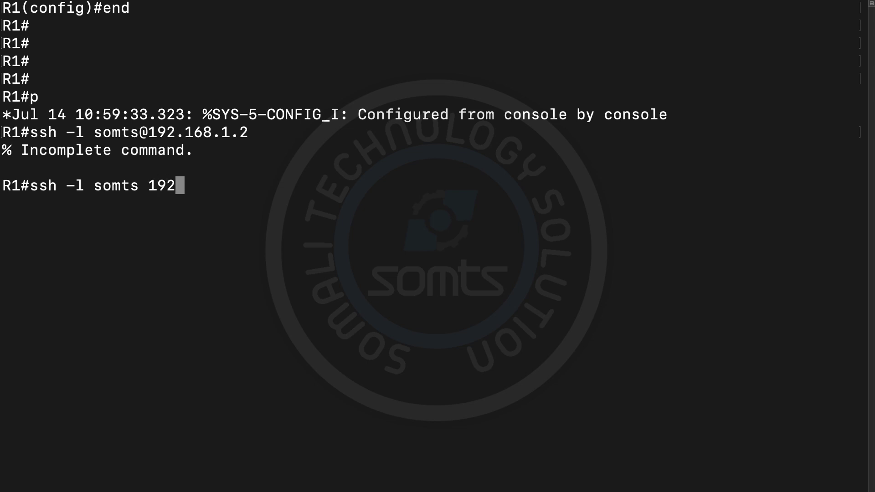
{"action": "type", "text": ".168."}
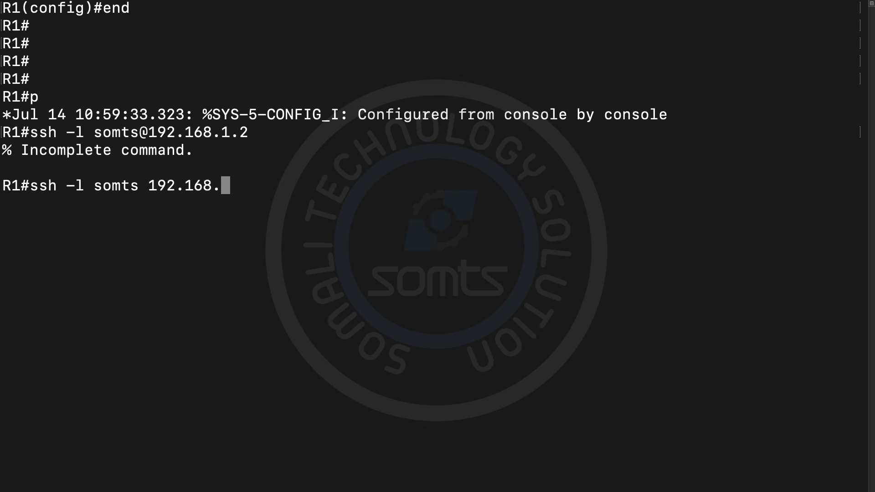
{"action": "type", "text": "1.2"}
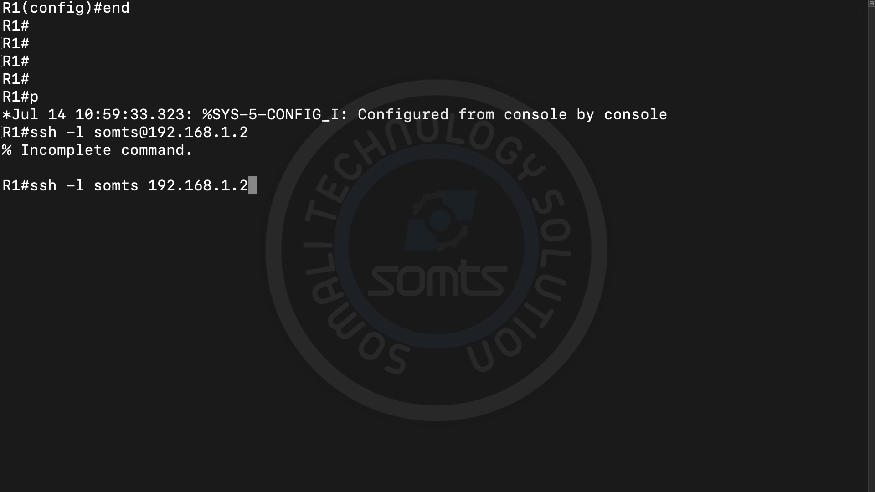
{"action": "key", "text": "Return"}
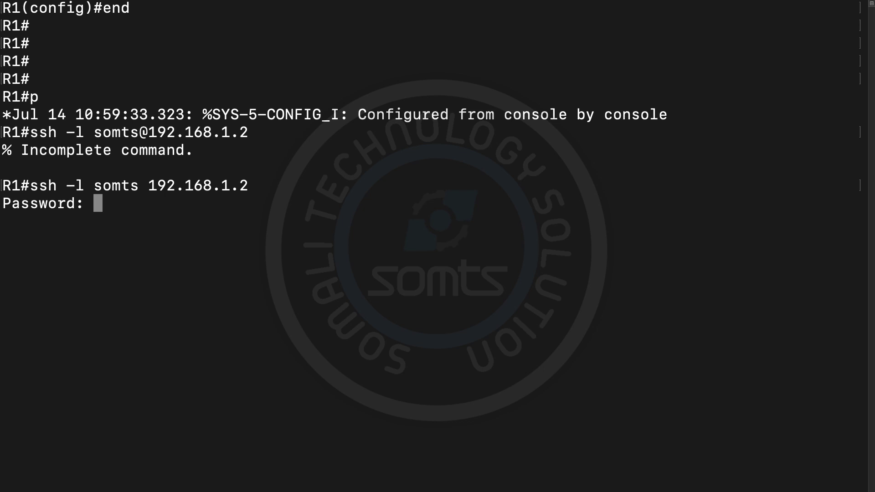
{"action": "key", "text": "Return"}
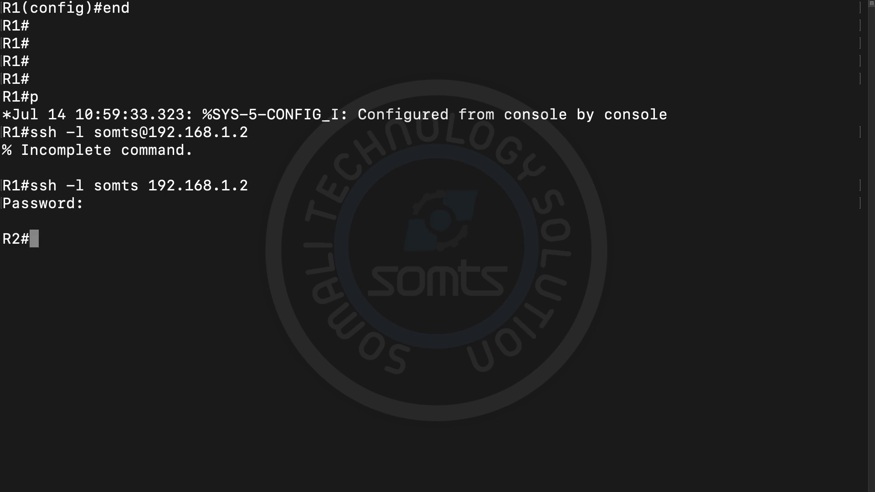
Step: Run 'show ip int br' on R2 over the SSH session
{"action": "left_click_drag", "start_coordinate": [45, 240], "coordinate": [7, 239]}
{"action": "left_click", "coordinate": [61, 245]}
{"action": "type", "text": "shi"}
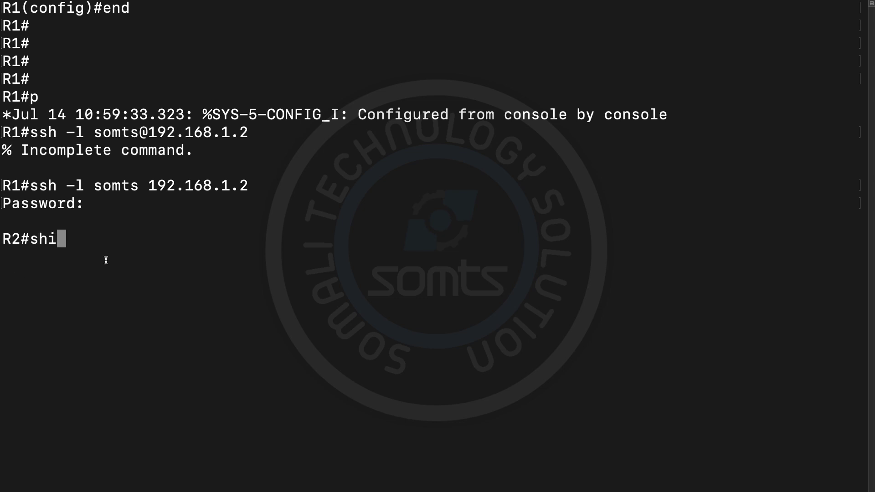
{"action": "type", "text": "p"}
{"action": "key", "text": "BackSpace"}
{"action": "key", "text": "BackSpace"}
{"action": "type", "text": "w"}
{"action": "key", "text": "BackSpace"}
{"action": "type", "text": "ow"}
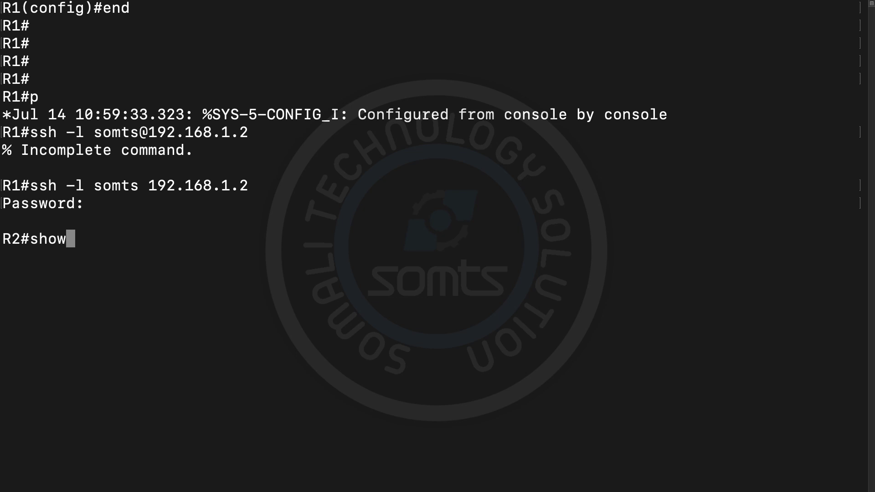
{"action": "type", "text": "ip "}
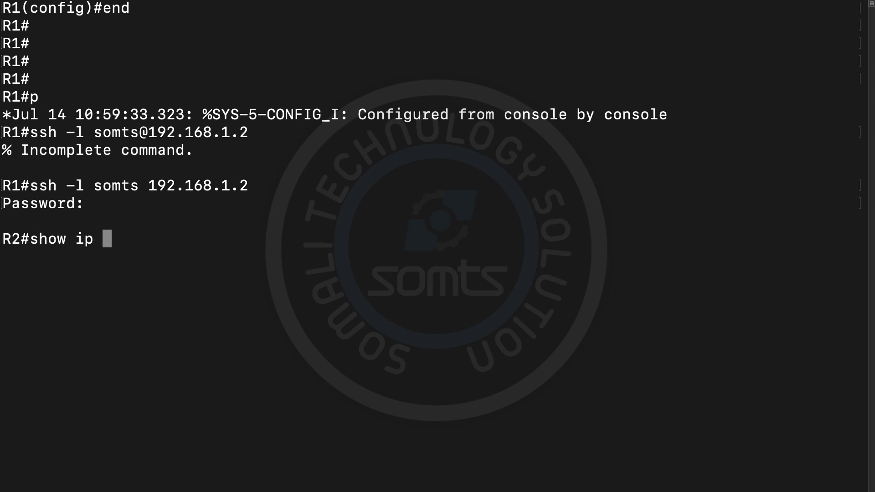
{"action": "type", "text": "int br"}
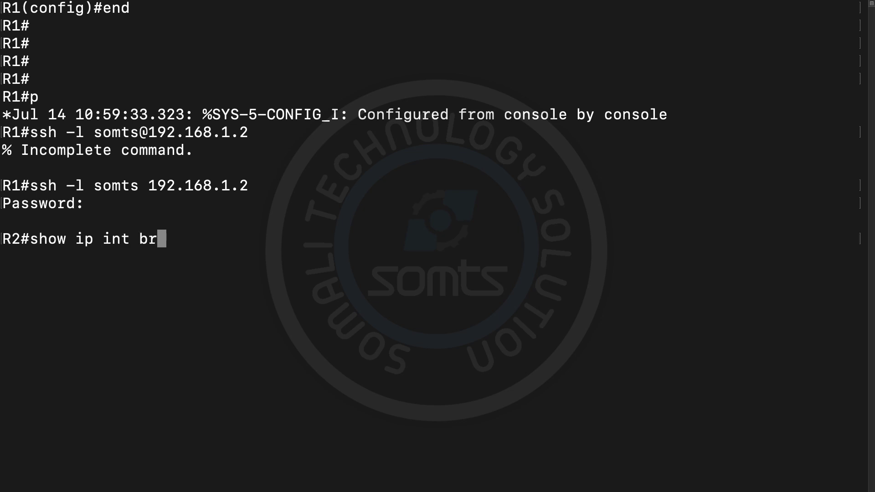
{"action": "key", "text": "Return"}
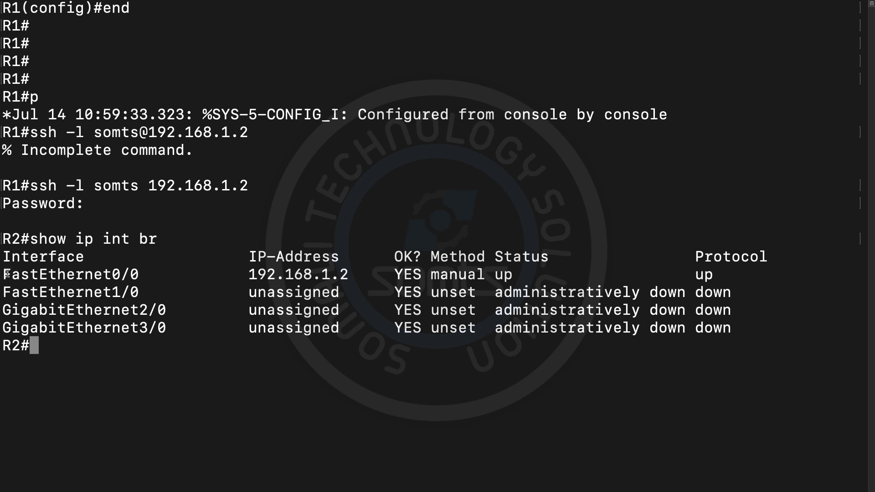
Step: Highlight FastEthernet0/0 at 192.168.1.2 up/up, then return to the GNS3 topology
{"action": "left_click_drag", "start_coordinate": [3, 272], "coordinate": [726, 269]}
{"action": "left_click", "coordinate": [402, 322]}
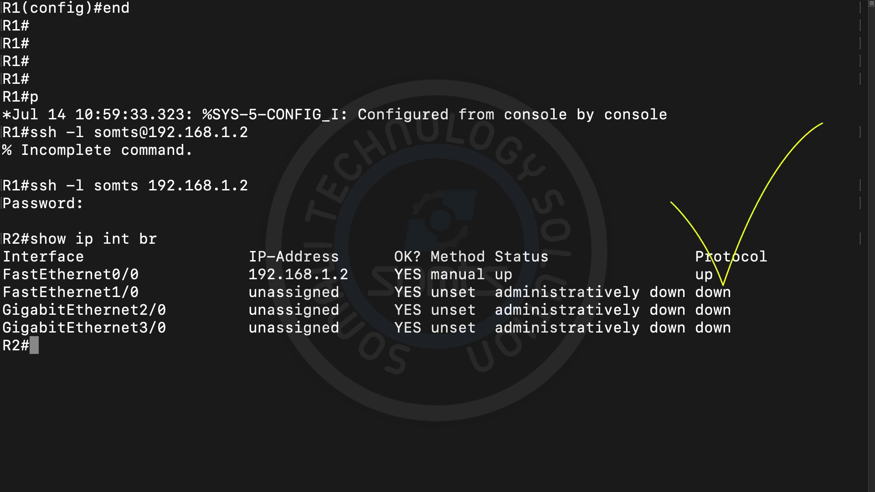
{"action": "key", "text": "ctrl+Right"}
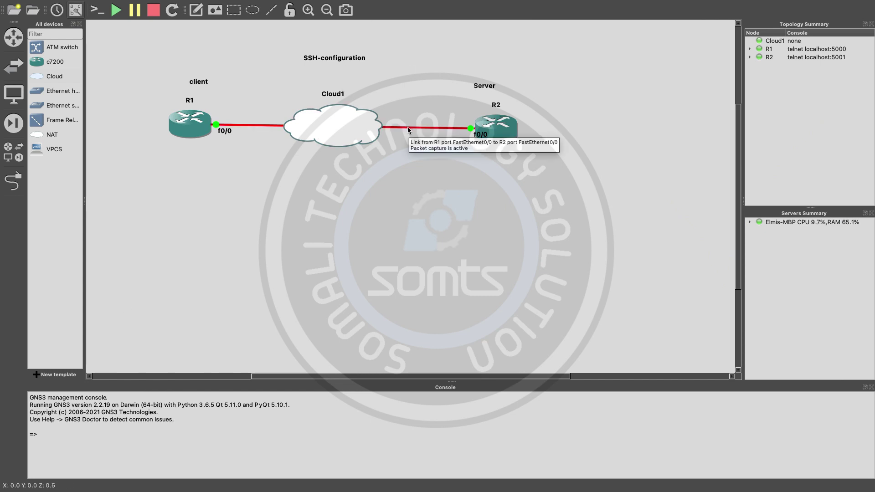
Step: Stop the R1–R2 link capture and select the LOOP packet at 109.61 in Wireshark
{"action": "right_click", "coordinate": [409, 128]}
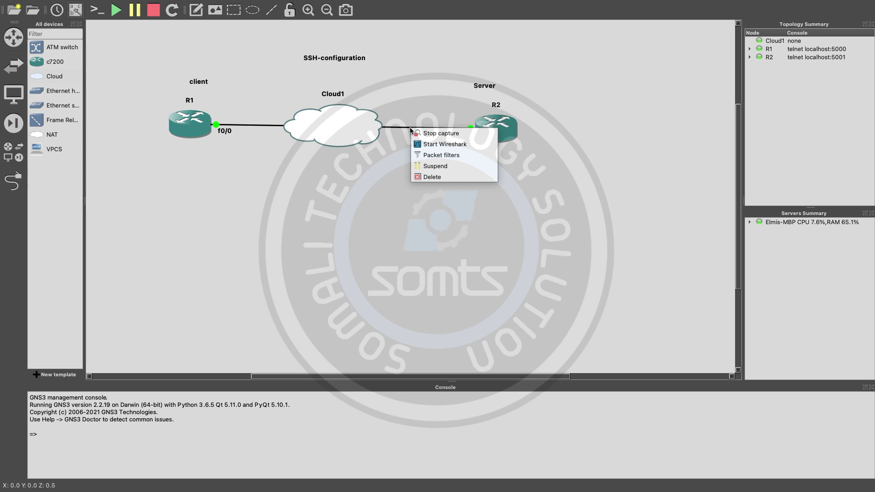
{"action": "left_click", "coordinate": [428, 133]}
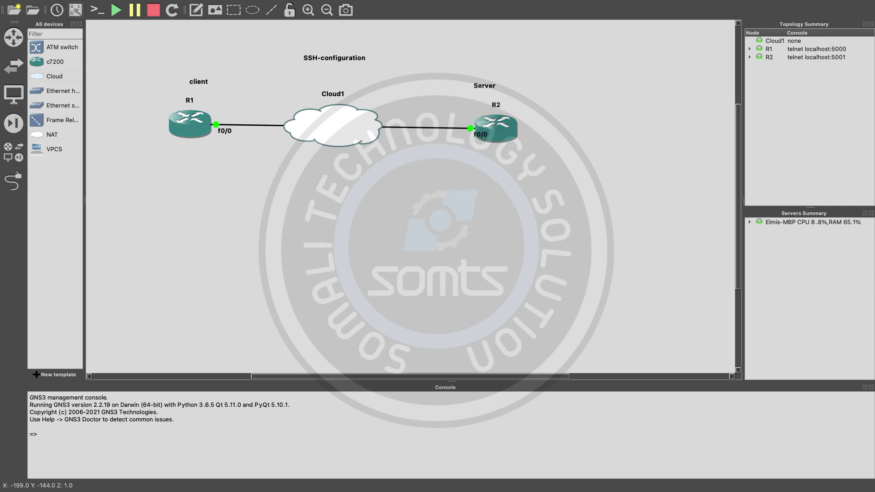
{"action": "key", "text": "ctrl+Left"}
{"action": "left_click", "coordinate": [442, 207]}
{"action": "left_click_drag", "start_coordinate": [442, 208], "coordinate": [398, 76]}
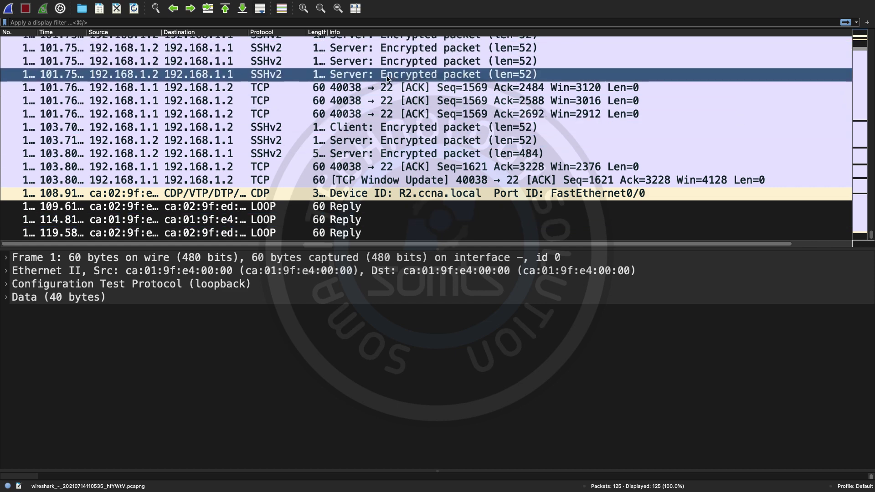
{"action": "left_click_drag", "start_coordinate": [385, 80], "coordinate": [271, 54]}
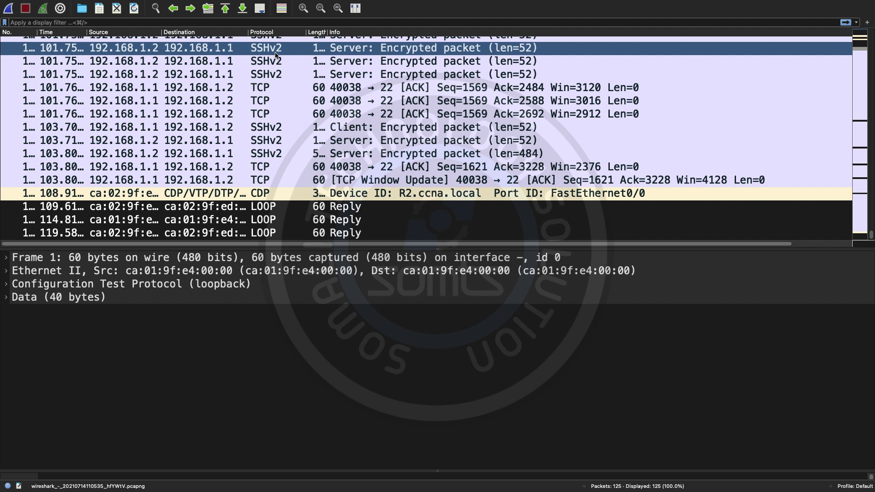
{"action": "left_click", "coordinate": [275, 55]}
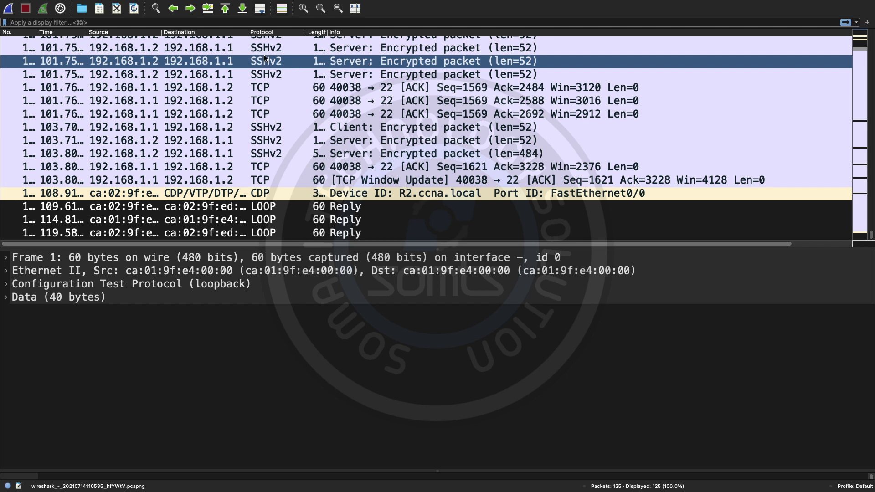
{"action": "left_click", "coordinate": [161, 74]}
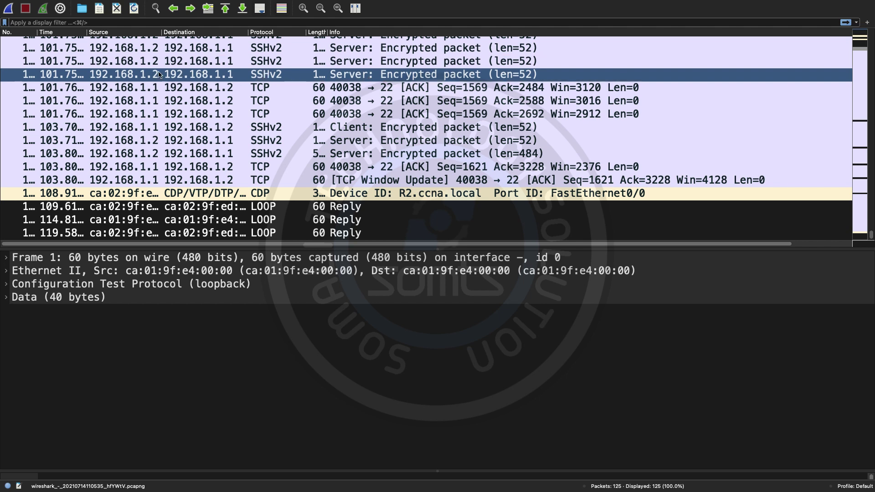
{"action": "left_click", "coordinate": [166, 66]}
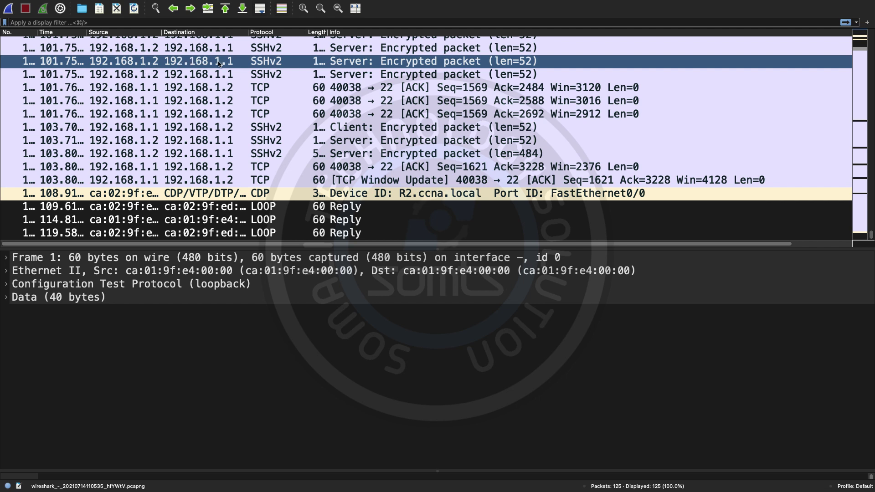
Step: Follow the SSHv2 packet's TCP stream and select its encrypted text after the SSH-2.0-Cisco-1.25 banner
{"action": "right_click", "coordinate": [272, 64]}
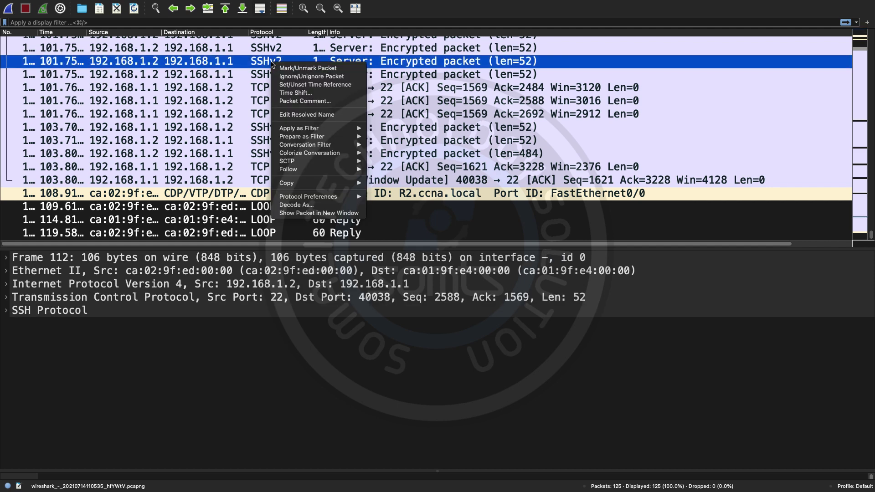
{"action": "mouse_move", "coordinate": [321, 196]}
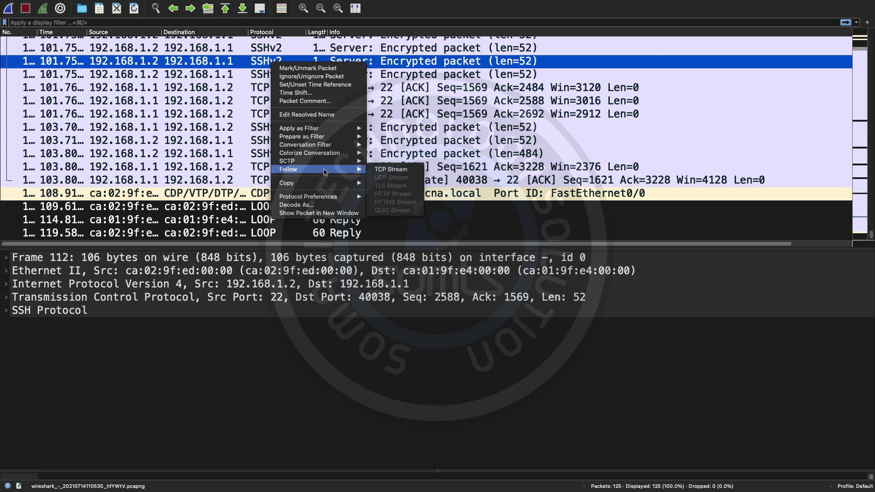
{"action": "left_click", "coordinate": [386, 171]}
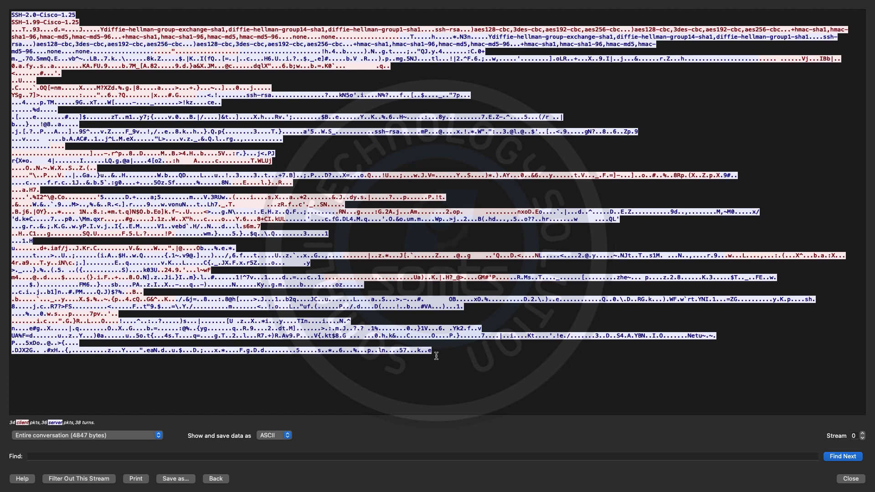
{"action": "left_click_drag", "start_coordinate": [435, 356], "coordinate": [14, 15]}
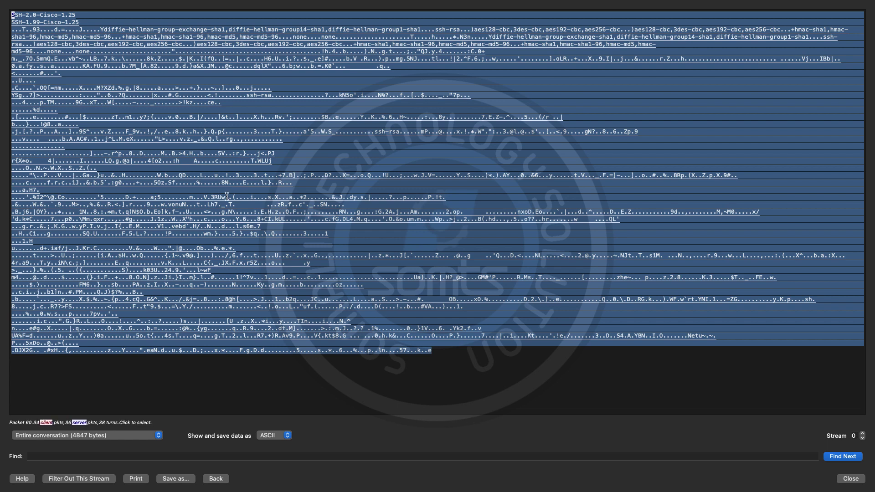
{"action": "left_click", "coordinate": [171, 170]}
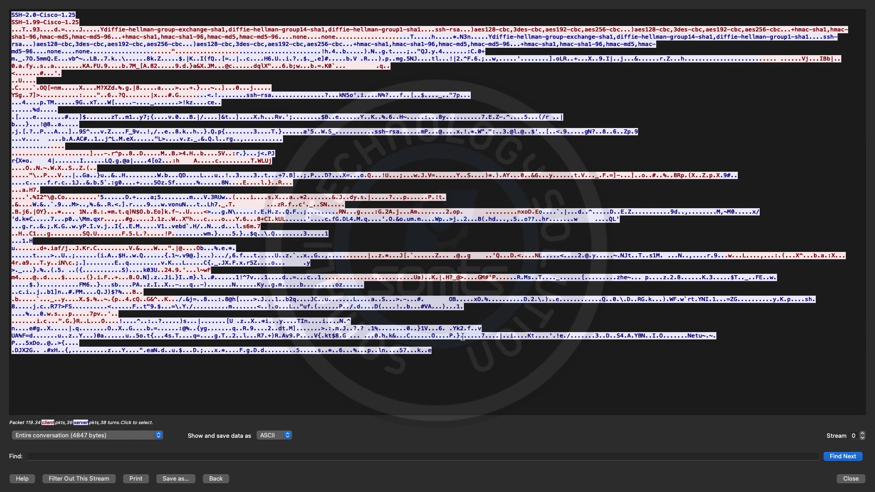
{"action": "left_click_drag", "start_coordinate": [462, 337], "coordinate": [11, 9]}
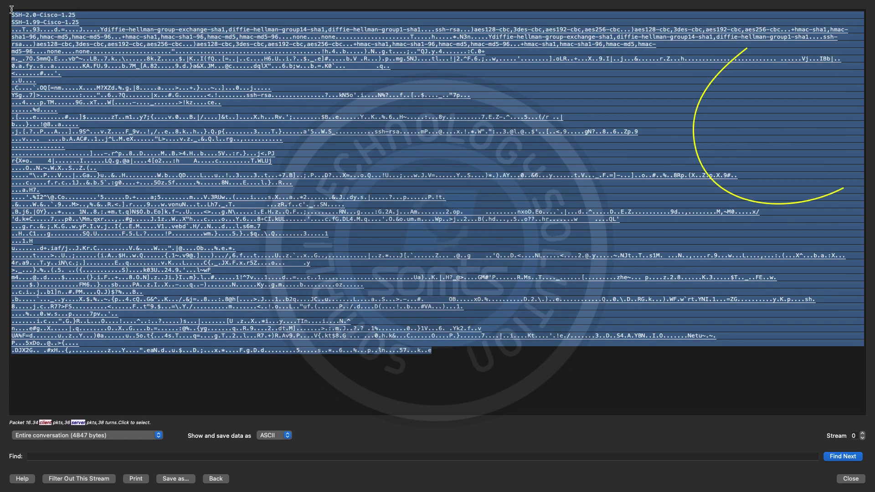